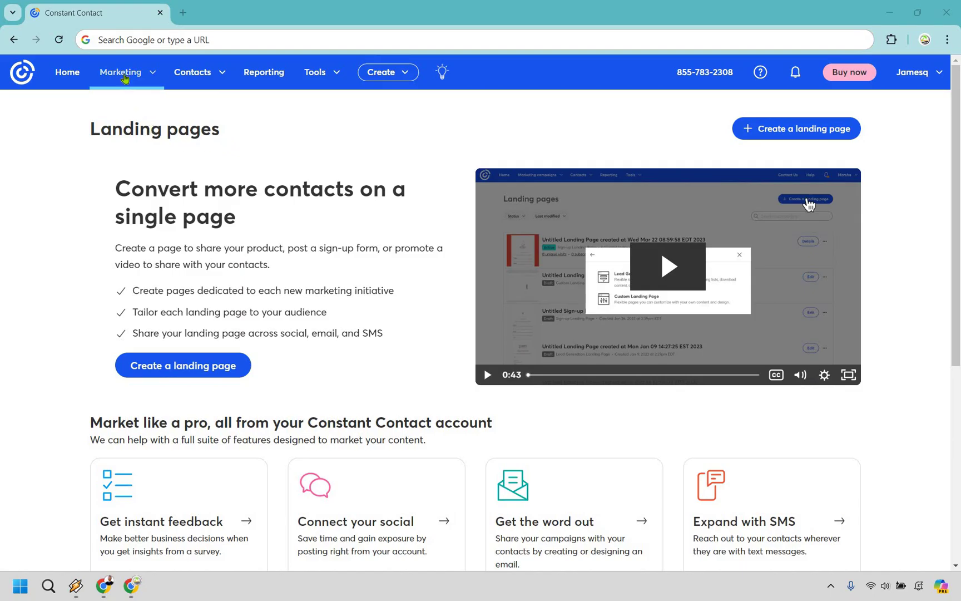
# Start creating a landing page and choose the Custom Landing Page type
pyautogui.click(125, 79)
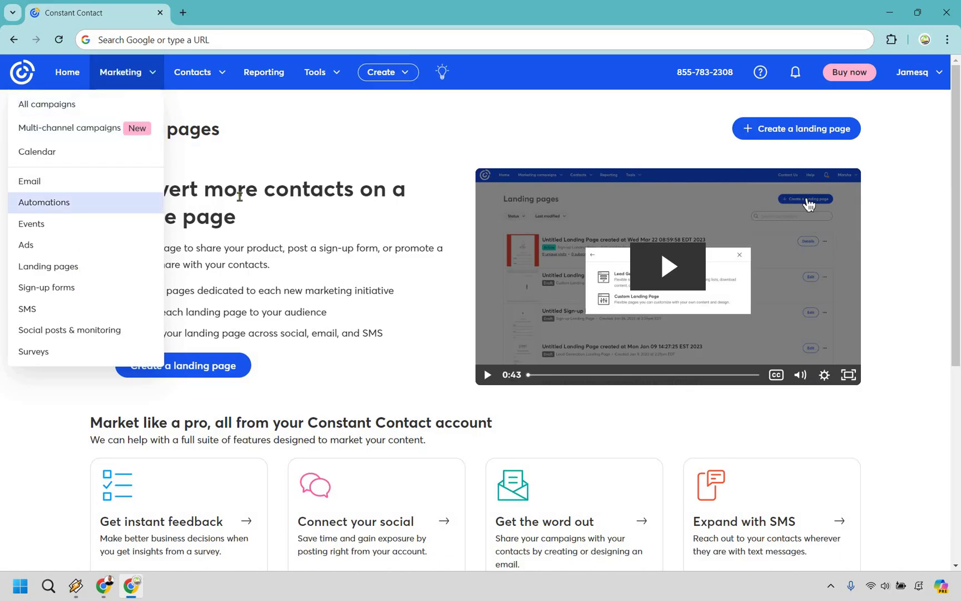
pyautogui.click(359, 138)
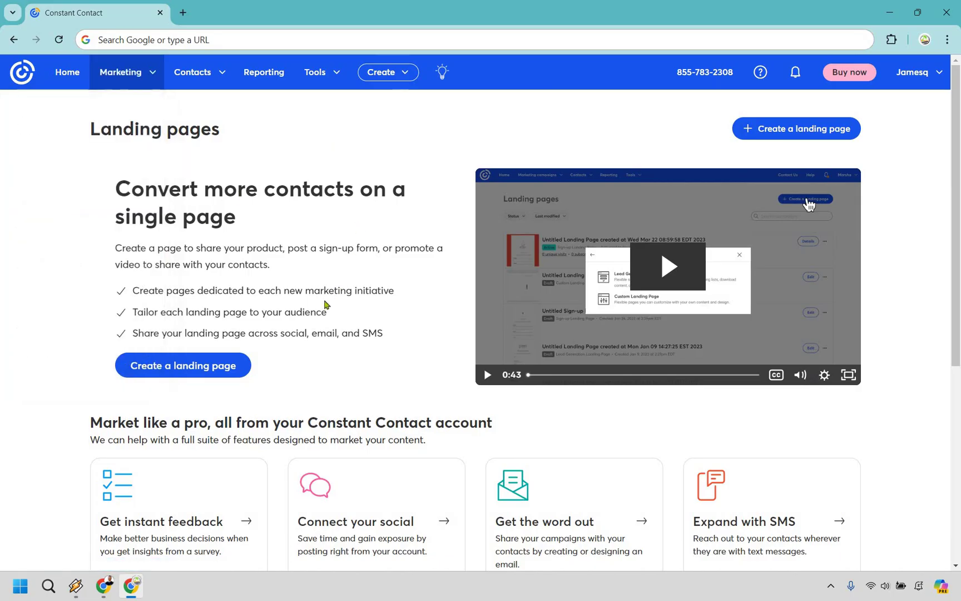
pyautogui.click(826, 136)
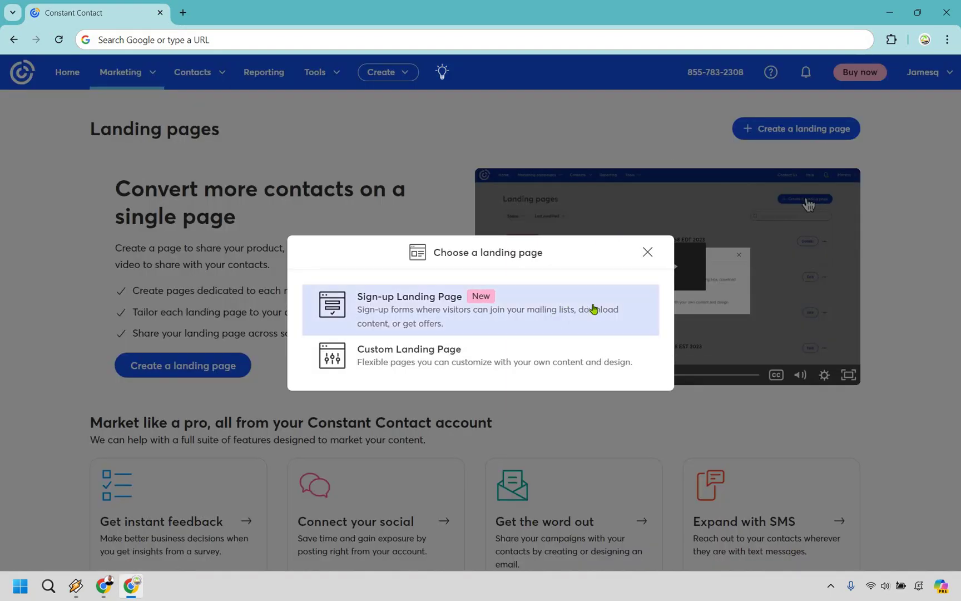
pyautogui.click(640, 311)
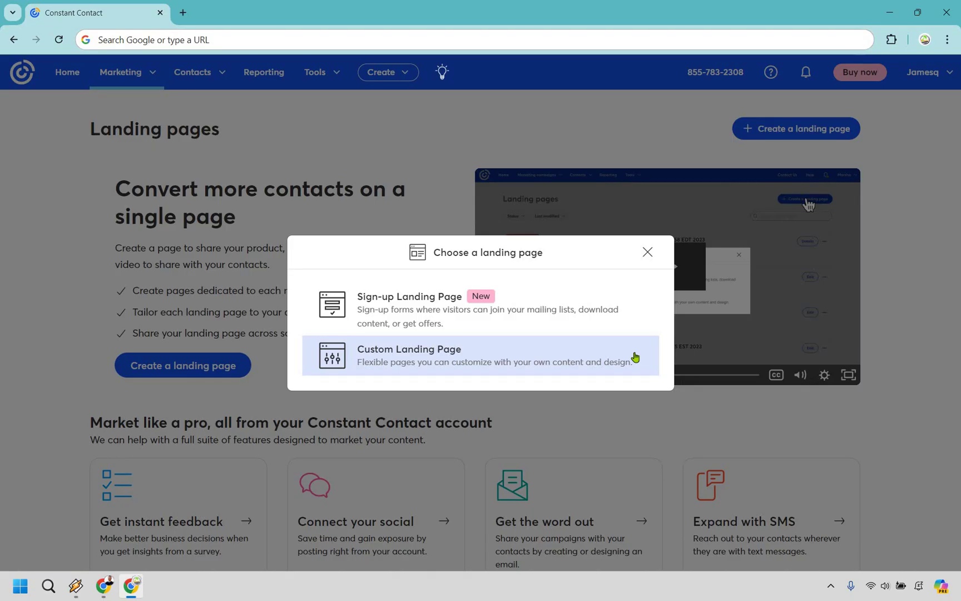
pyautogui.click(585, 353)
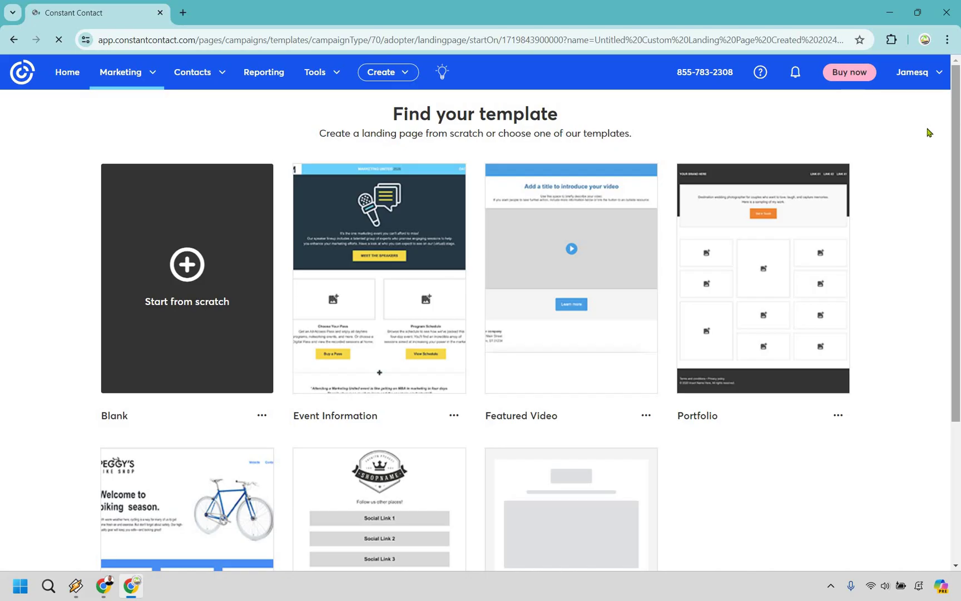
pyautogui.scroll(-2, 924, 165)
pyautogui.scroll(-1, 927, 195)
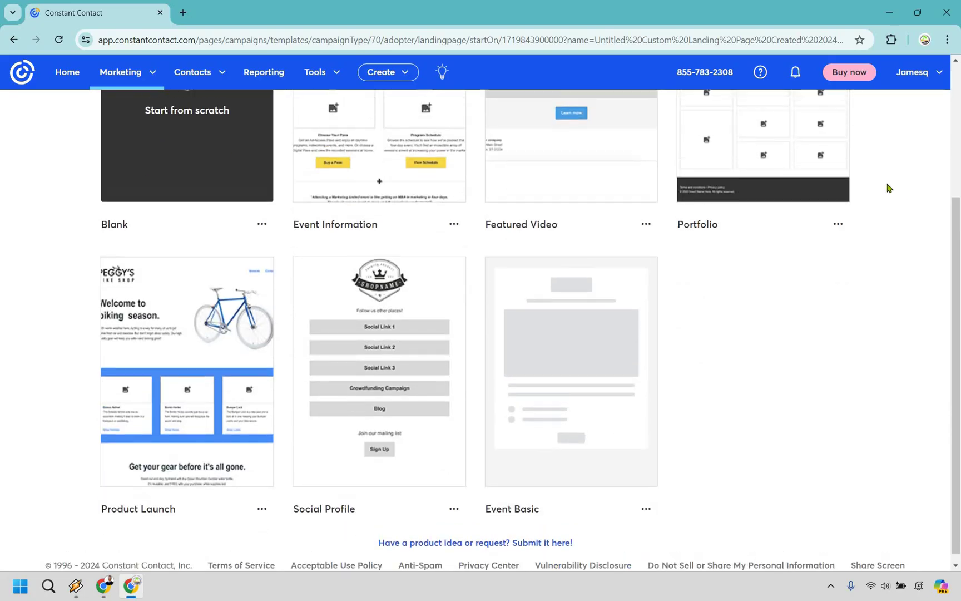
pyautogui.scroll(3, 886, 187)
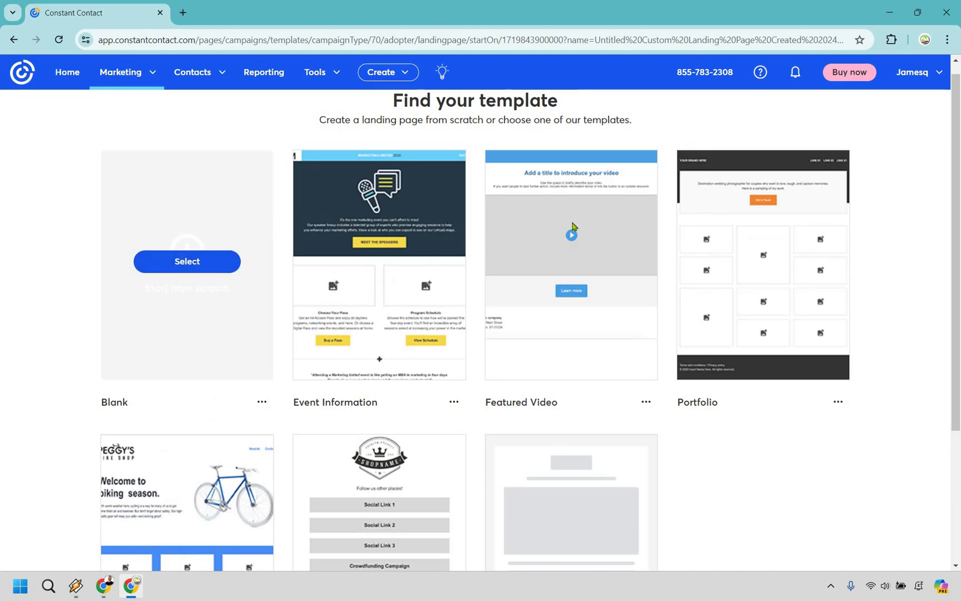
pyautogui.moveTo(572, 151)
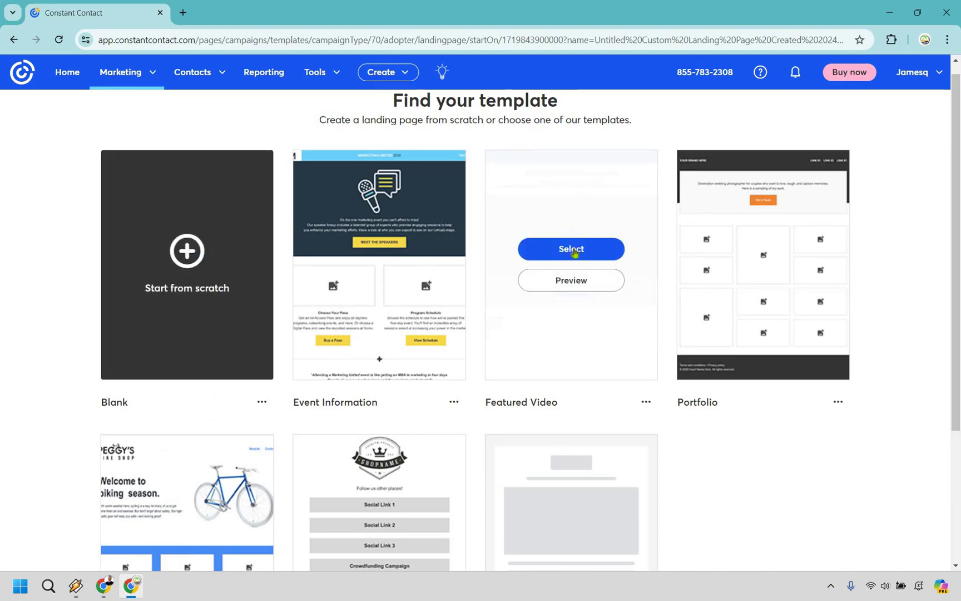
# Pick the Featured Video template as the starting layout for the page
pyautogui.click(575, 253)
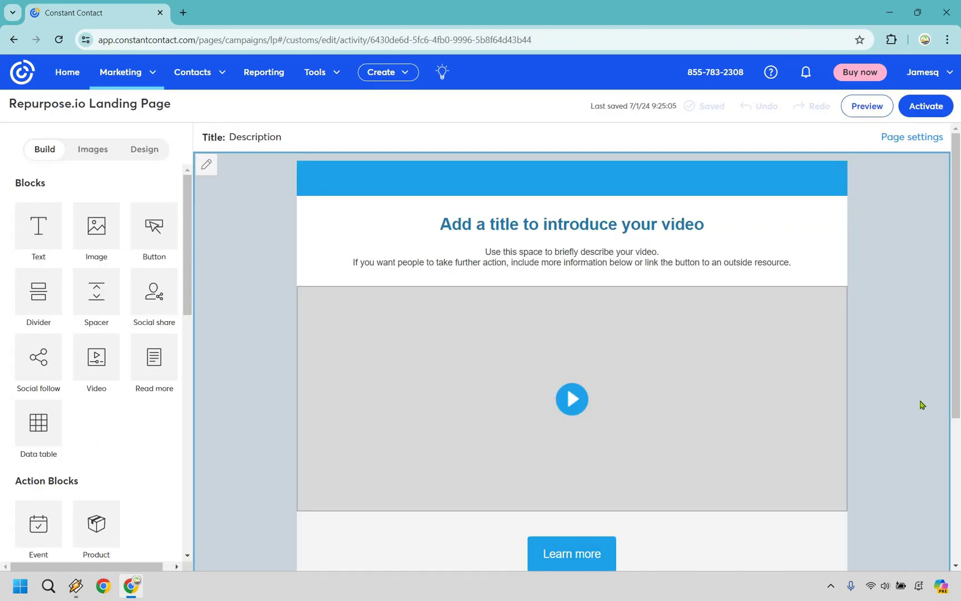
# Review the campaign name in the Rename dialog and leave it unchanged
pyautogui.moveTo(90, 103)
pyautogui.click(187, 105)
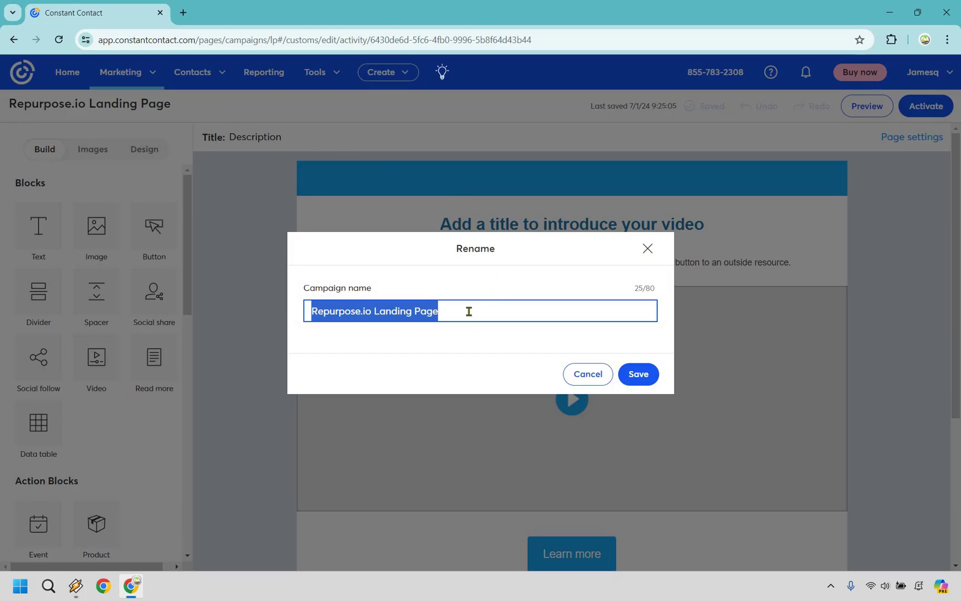
pyautogui.press('End')
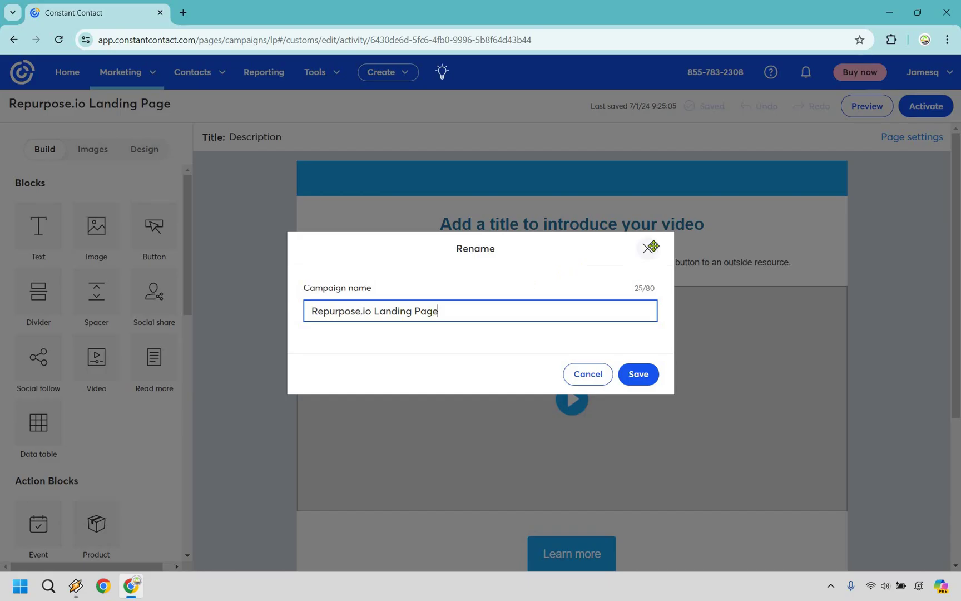
pyautogui.click(651, 247)
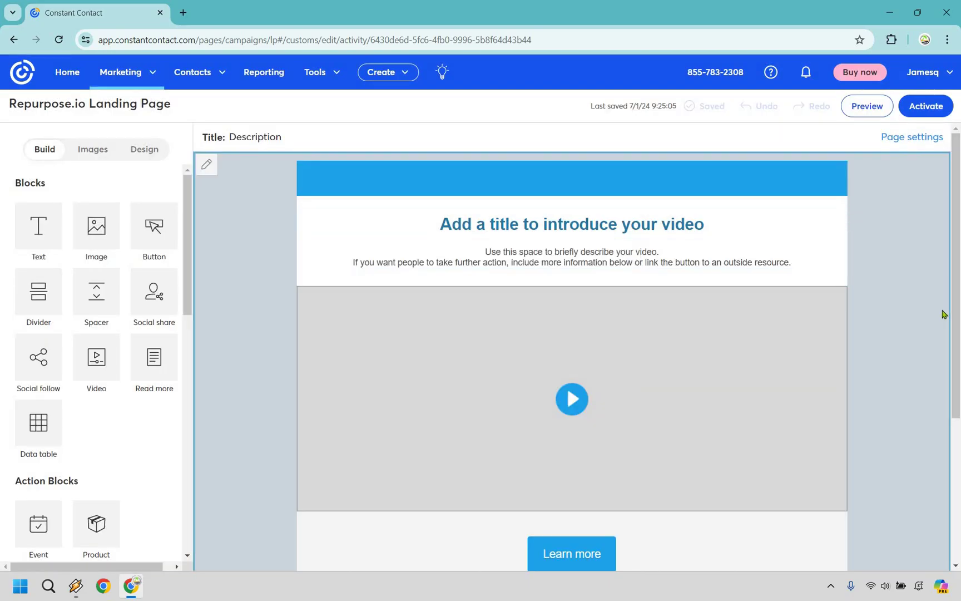
pyautogui.scroll(-3, 944, 314)
pyautogui.scroll(1, 397, 414)
pyautogui.scroll(-1, 416, 418)
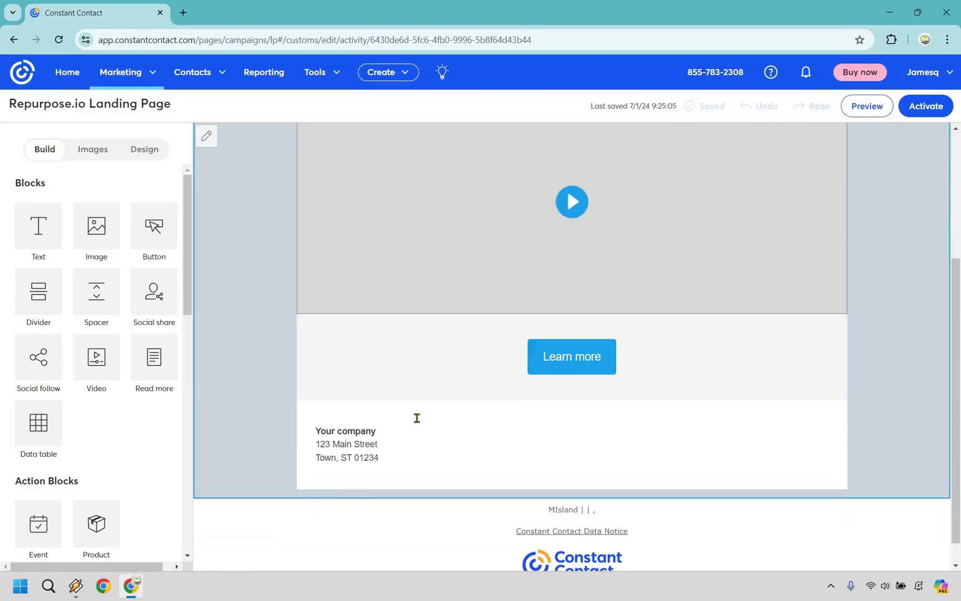
# Delete the company address block at the bottom of the page
pyautogui.click(569, 443)
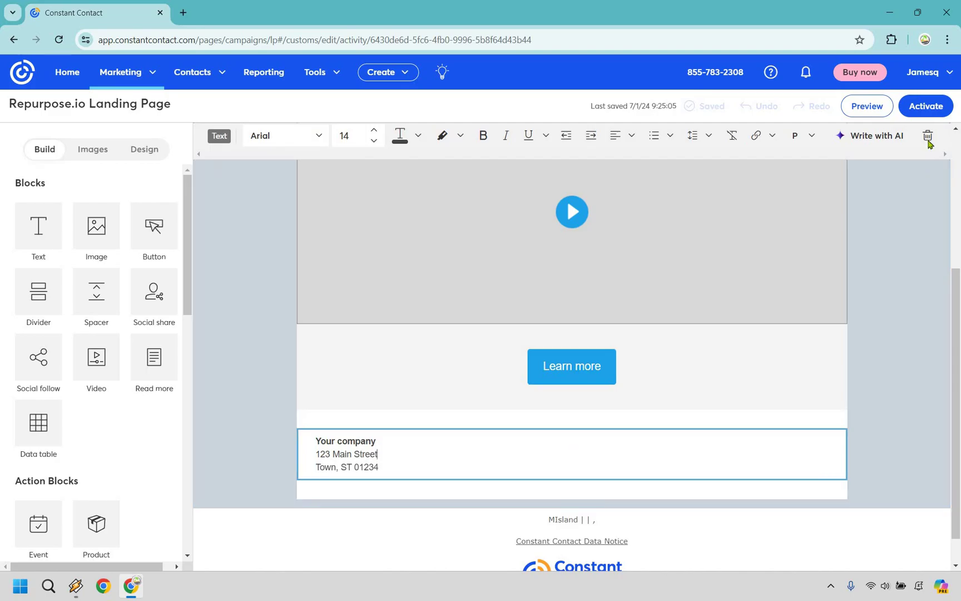
pyautogui.click(929, 135)
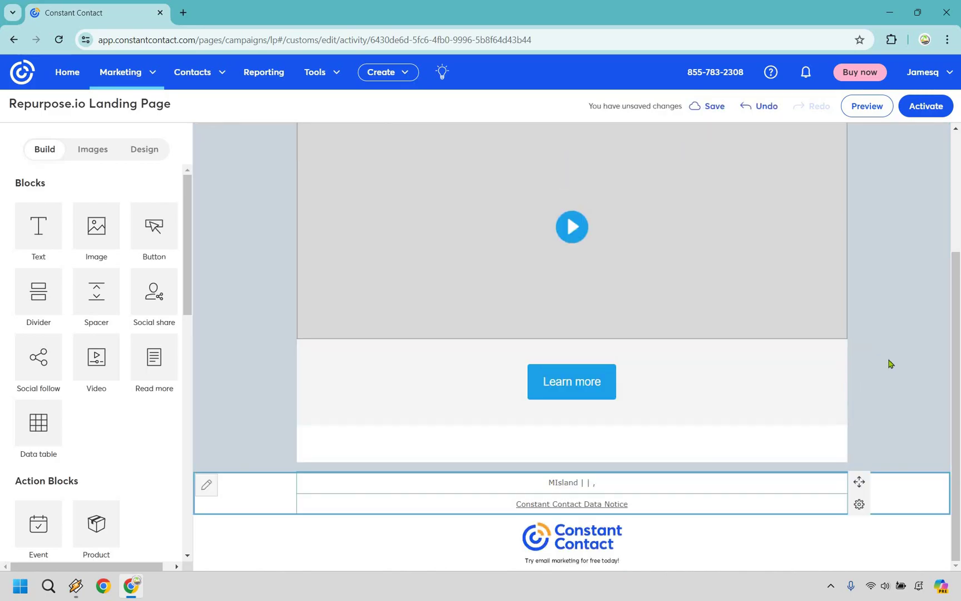
pyautogui.scroll(3, 910, 346)
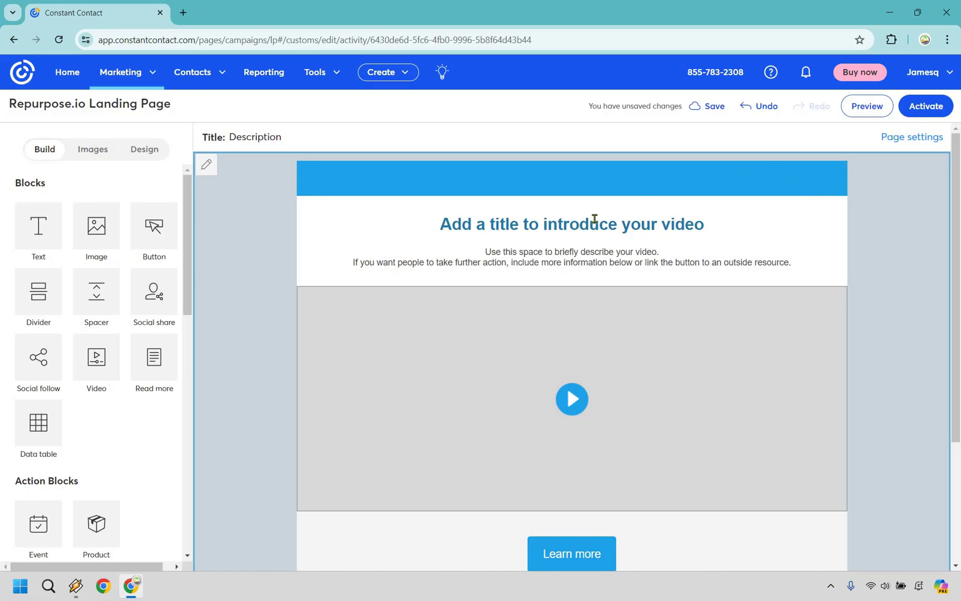
pyautogui.moveTo(622, 322)
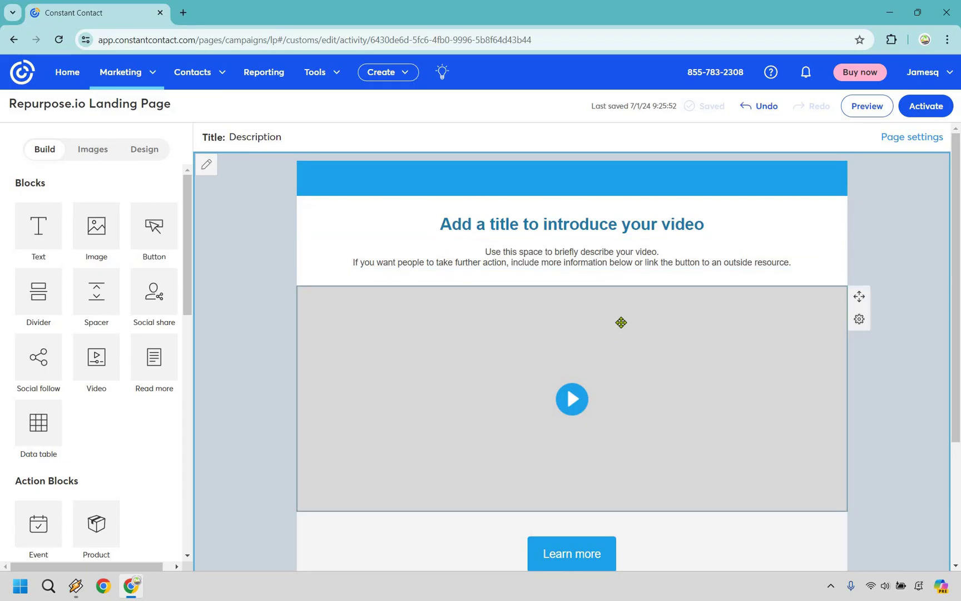
pyautogui.scroll(-2, 592, 449)
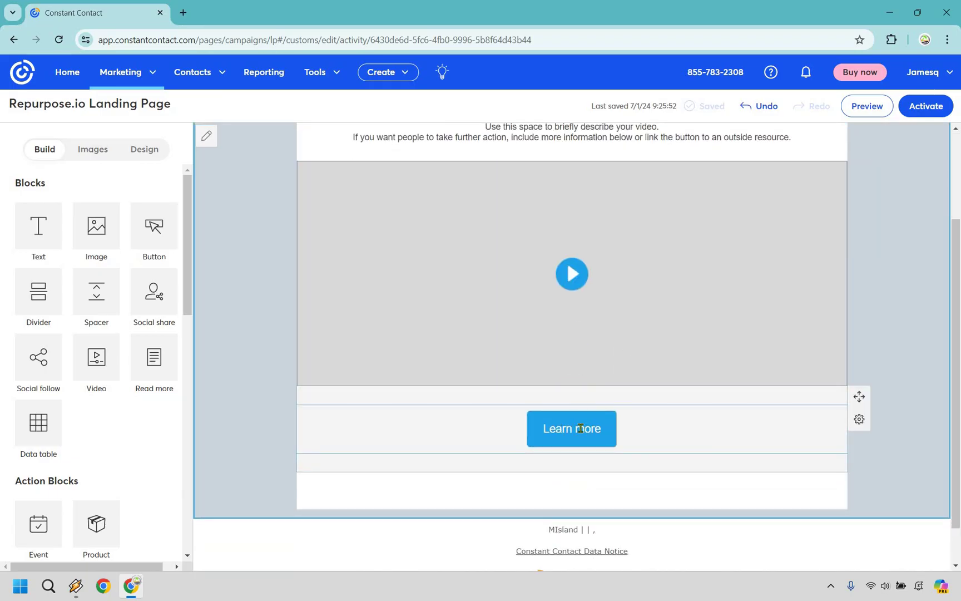
pyautogui.scroll(2, 745, 368)
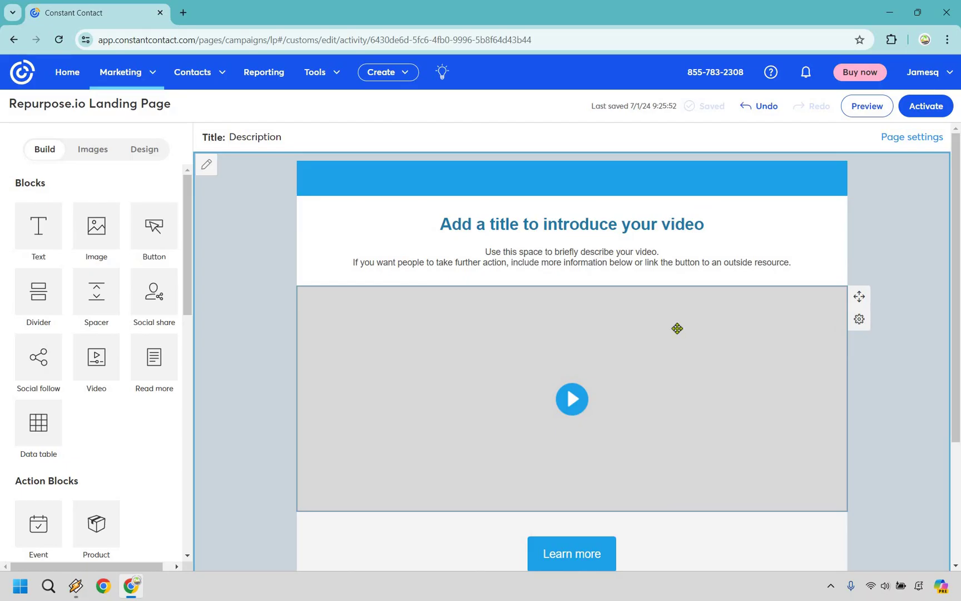
# Swap the template's video placeholder for a new Video block under the description and bring up its embed settings
pyautogui.rightClick(678, 328)
pyautogui.click(708, 363)
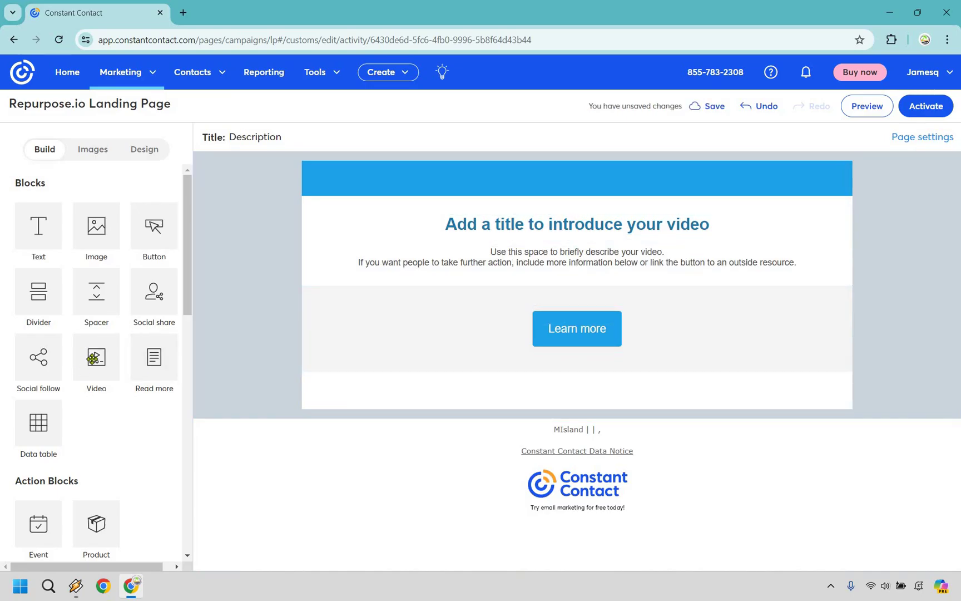
pyautogui.moveTo(93, 358)
pyautogui.mouseDown()
pyautogui.moveTo(716, 305)
pyautogui.moveTo(931, 222)
pyautogui.mouseUp()
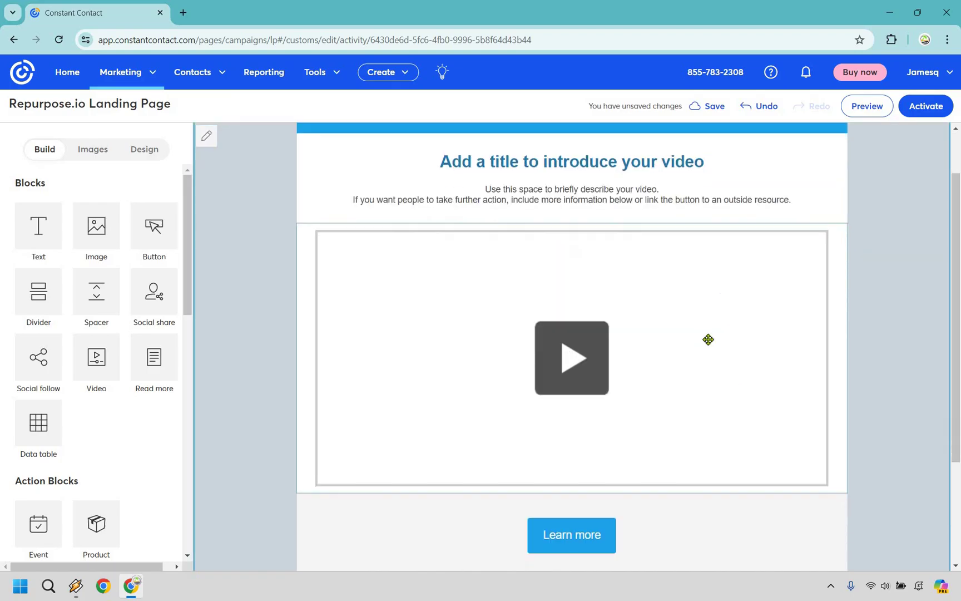
pyautogui.moveTo(572, 358)
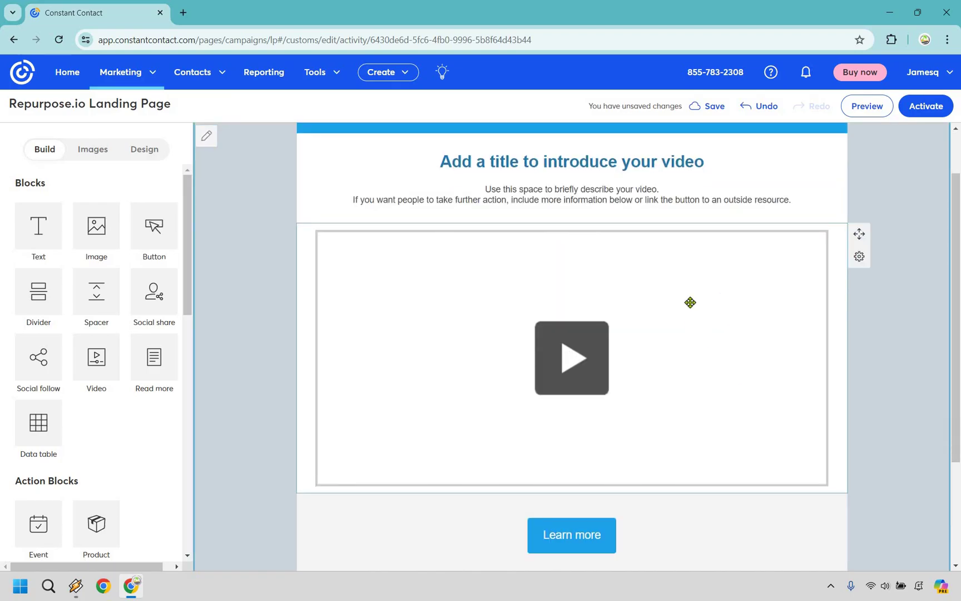
pyautogui.click(690, 302)
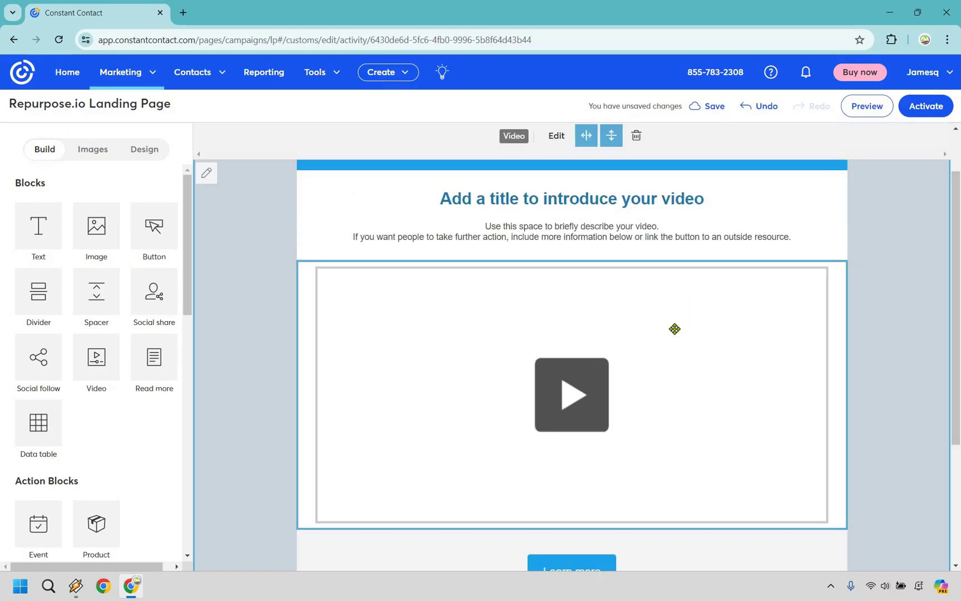
pyautogui.click(556, 136)
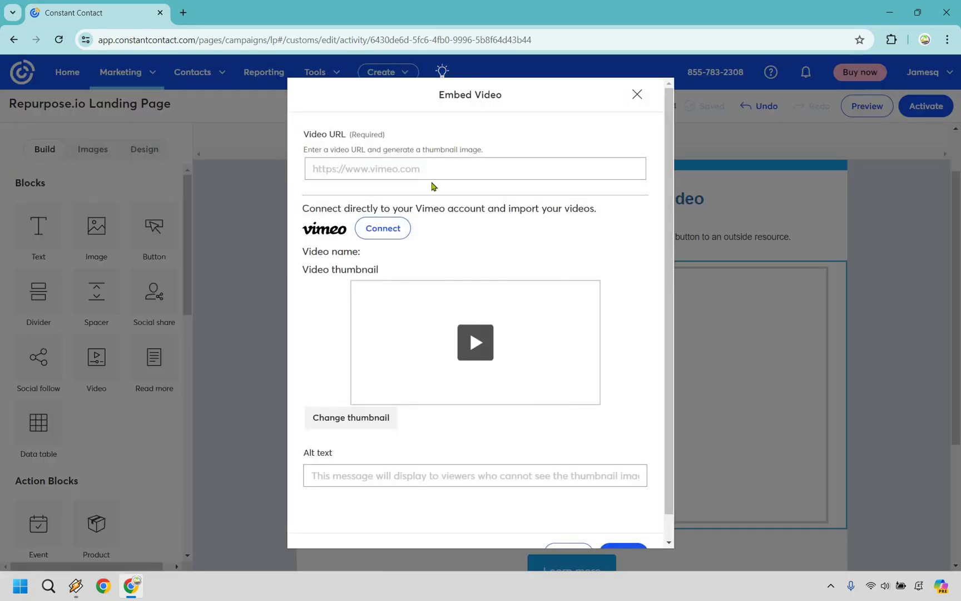
# Paste the Repurpose.io Review + Demo 2024 YouTube link into the Video URL field
pyautogui.click(526, 133)
pyautogui.write('https://www.youtube.com/watch?v=M1-NMyLs69E')
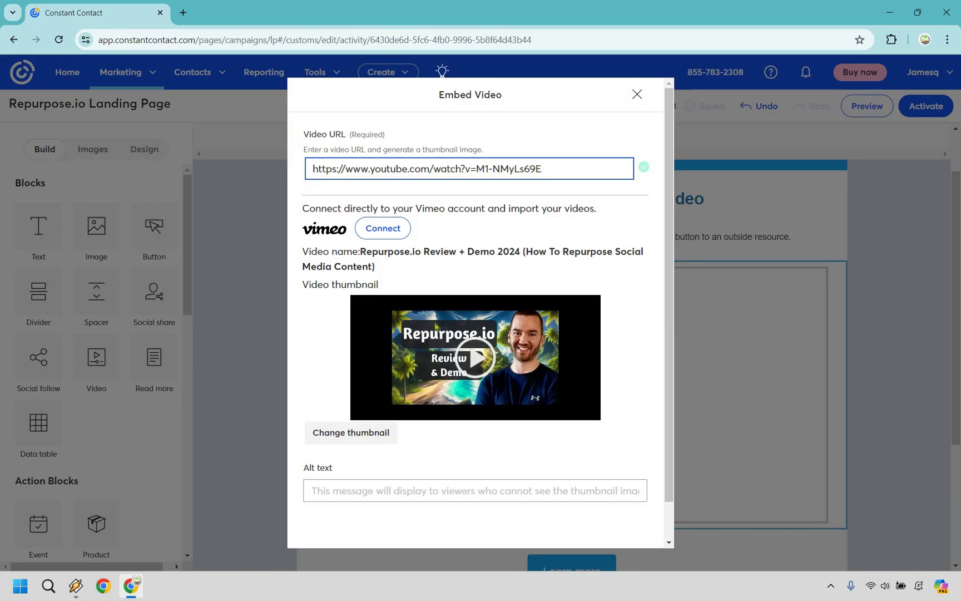
pyautogui.scroll(-2, 508, 288)
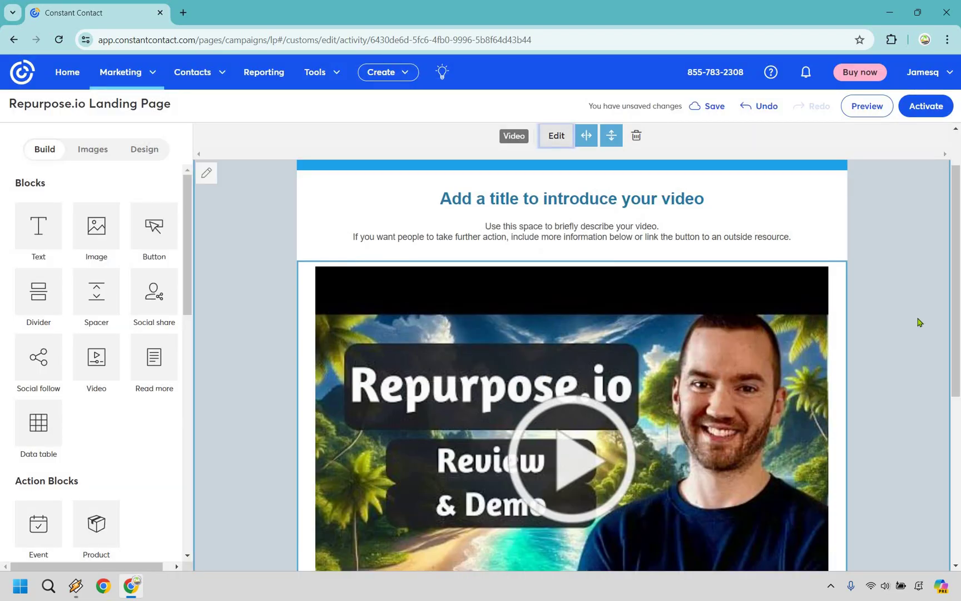
pyautogui.scroll(-2, 925, 318)
pyautogui.scroll(2, 924, 319)
pyautogui.scroll(-2, 929, 312)
pyautogui.scroll(2, 573, 257)
# Replace the title with 'How To Repurpose Your Videos To Social Media Platforms...'
pyautogui.tripleClick(574, 261)
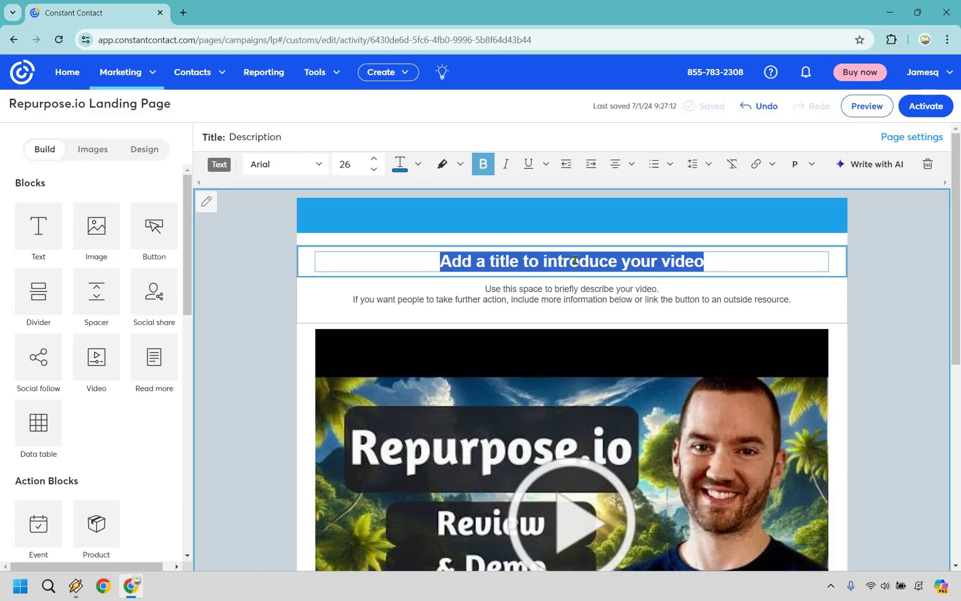
pyautogui.write('How To Rep')
pyautogui.press('BackSpace')
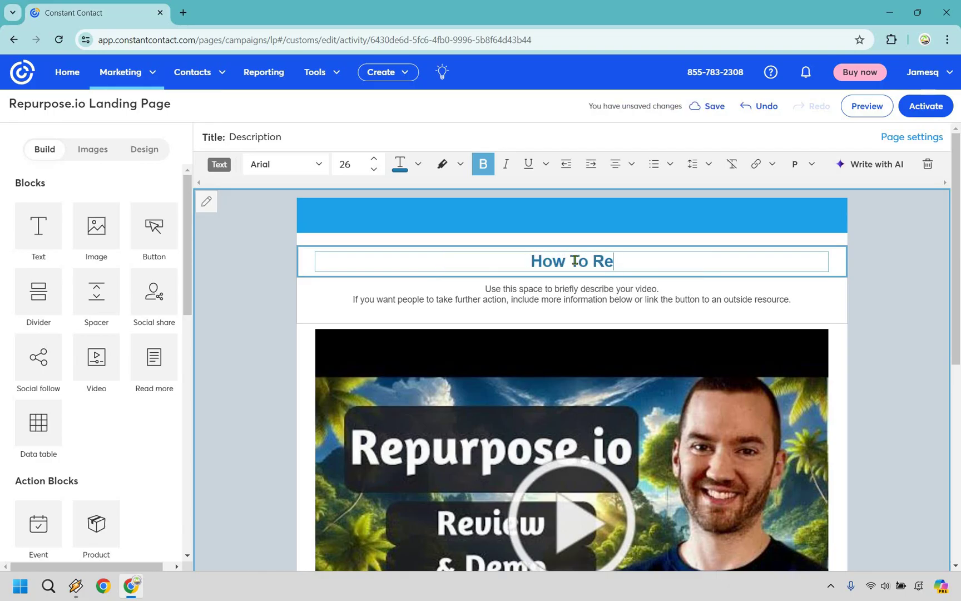
pyautogui.write('purpose Your Videos To Social Media Platforms...')
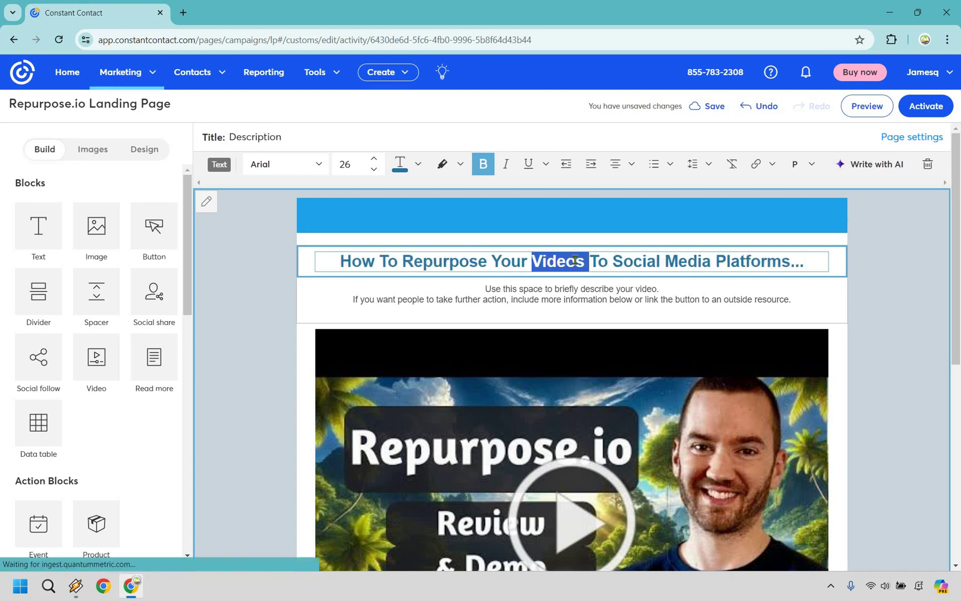
# Enlarge the whole headline to font size 44 so it spans two lines
pyautogui.tripleClick(575, 261)
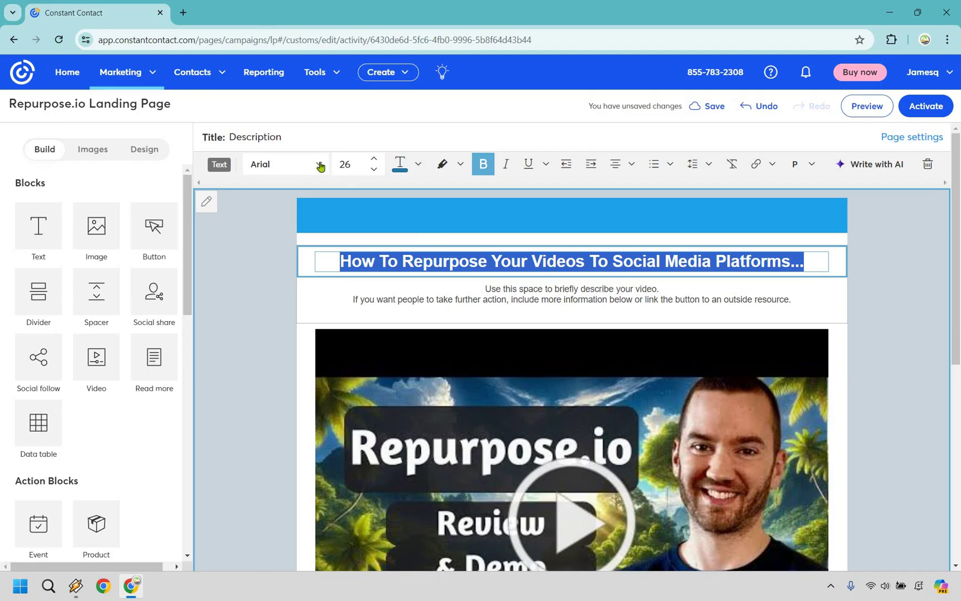
pyautogui.click(376, 161)
pyautogui.click(376, 162)
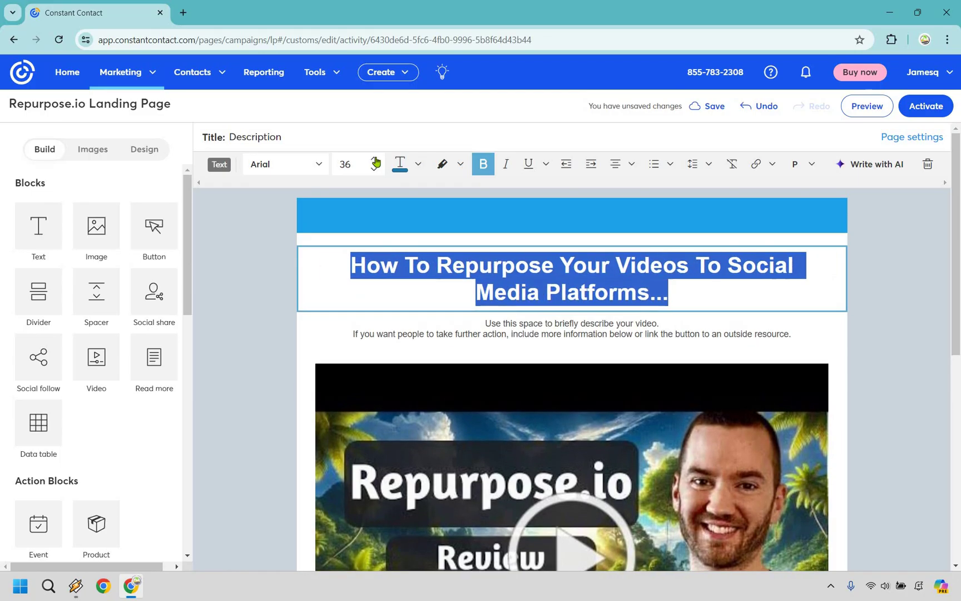
pyautogui.click(376, 161)
pyautogui.click(375, 161)
pyautogui.click(375, 161)
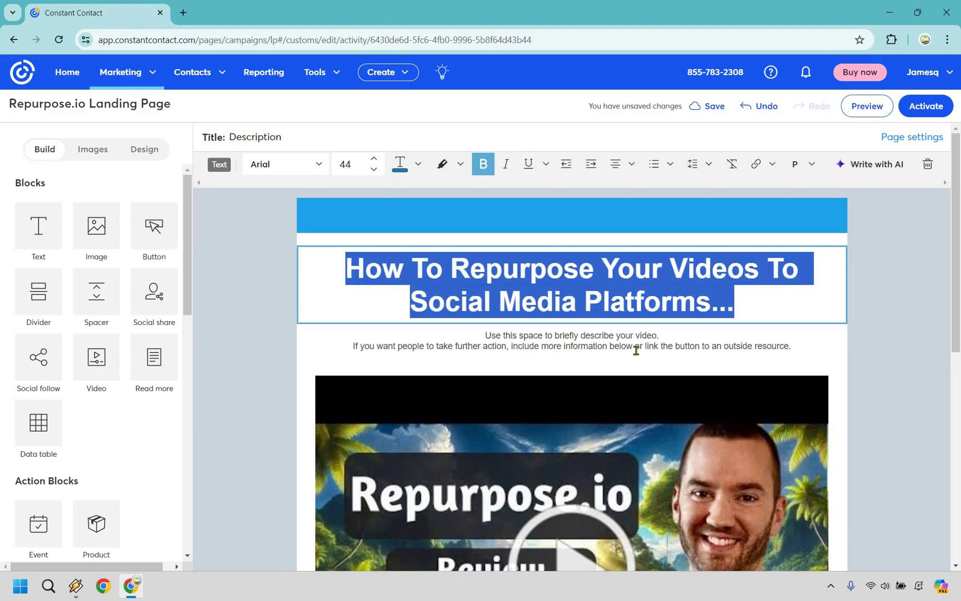
# Rewrite the description as '...and automate the process.' and 'Click the video below to see how it is done'
pyautogui.tripleClick(634, 345)
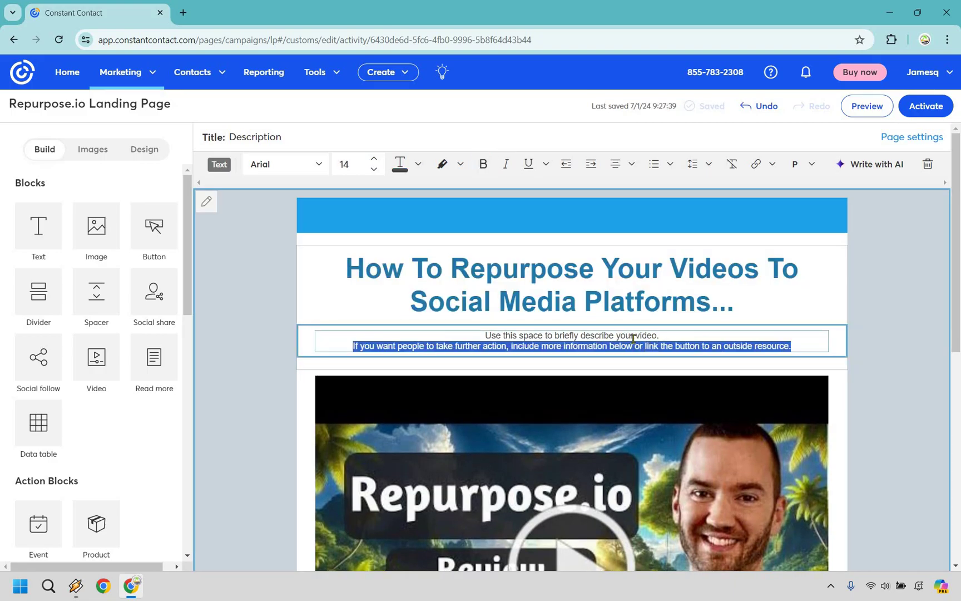
pyautogui.tripleClick(633, 337)
pyautogui.press('BackSpace')
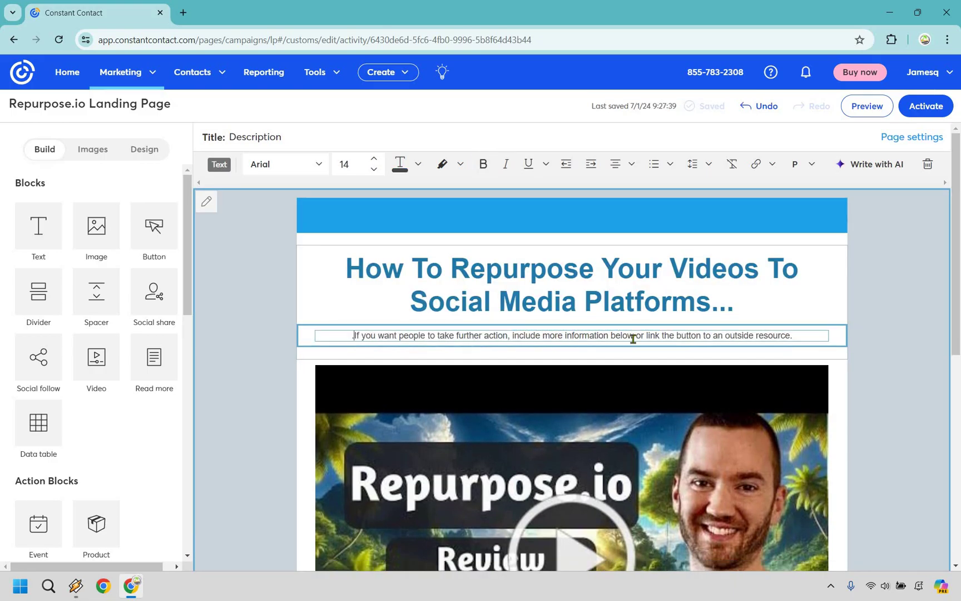
pyautogui.write('...and automate the process.')
pyautogui.press('Return')
pyautogui.press('Return')
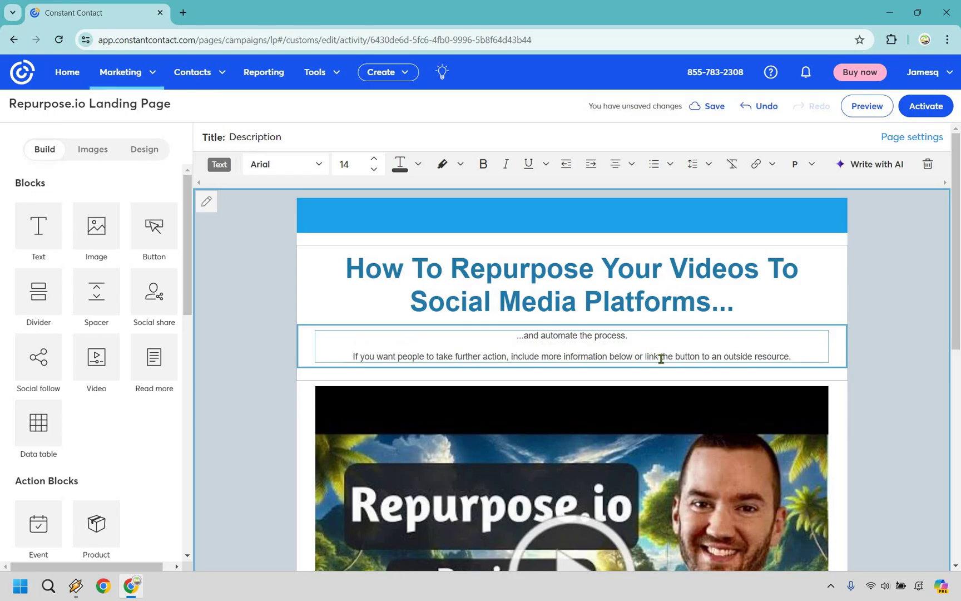
pyautogui.tripleClick(661, 358)
pyautogui.write('Click the video belwo to')
pyautogui.press('BackSpace')
pyautogui.press('BackSpace')
pyautogui.press('BackSpace')
pyautogui.write('ow to see how it is done')
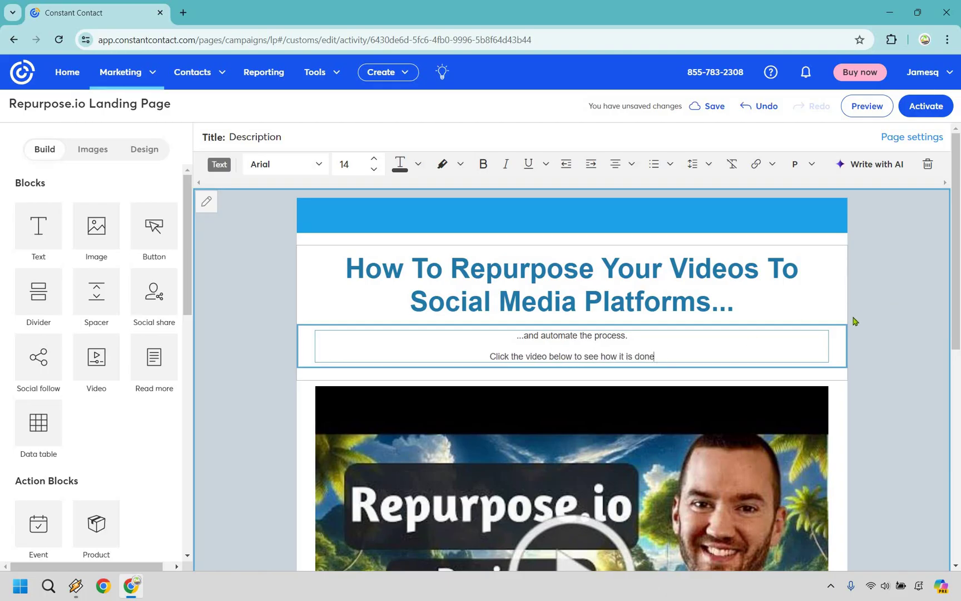
pyautogui.click(535, 249)
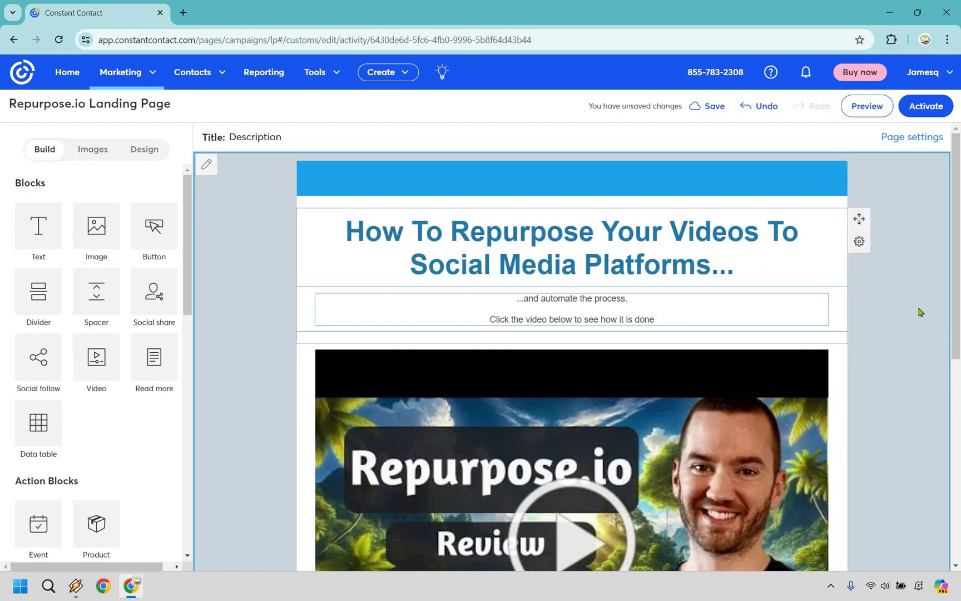
pyautogui.scroll(-2, 909, 316)
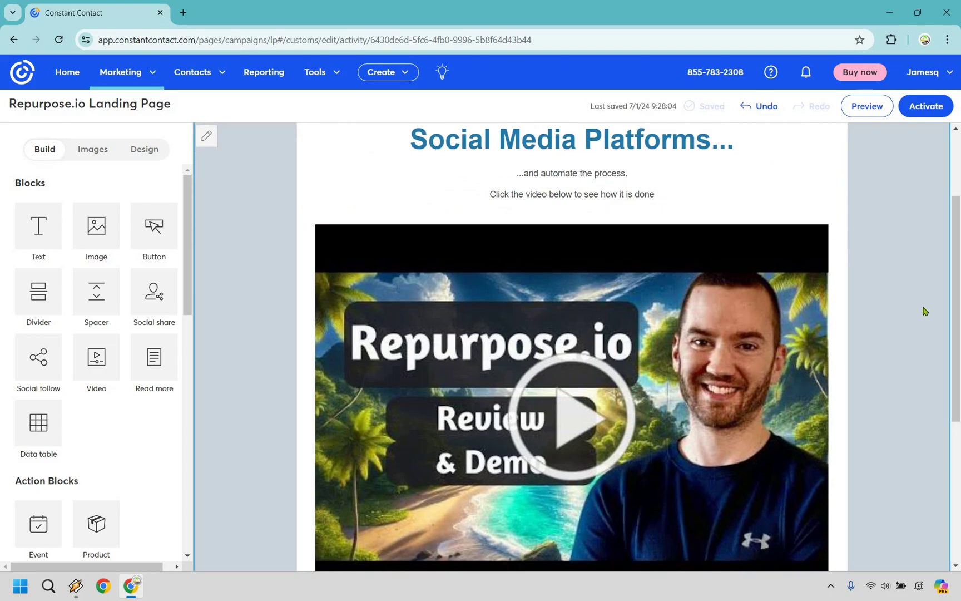
pyautogui.scroll(2, 915, 286)
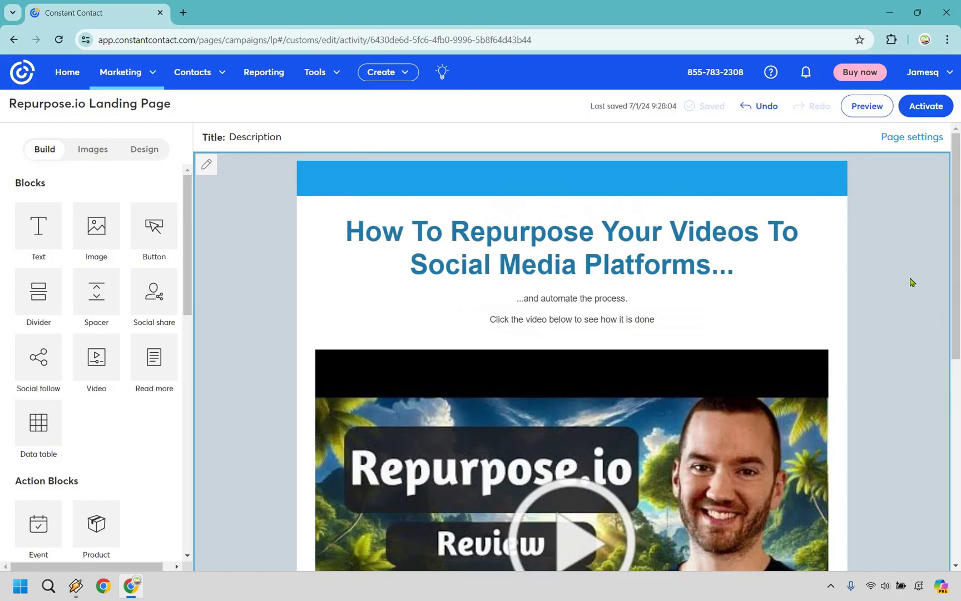
pyautogui.scroll(-4, 912, 281)
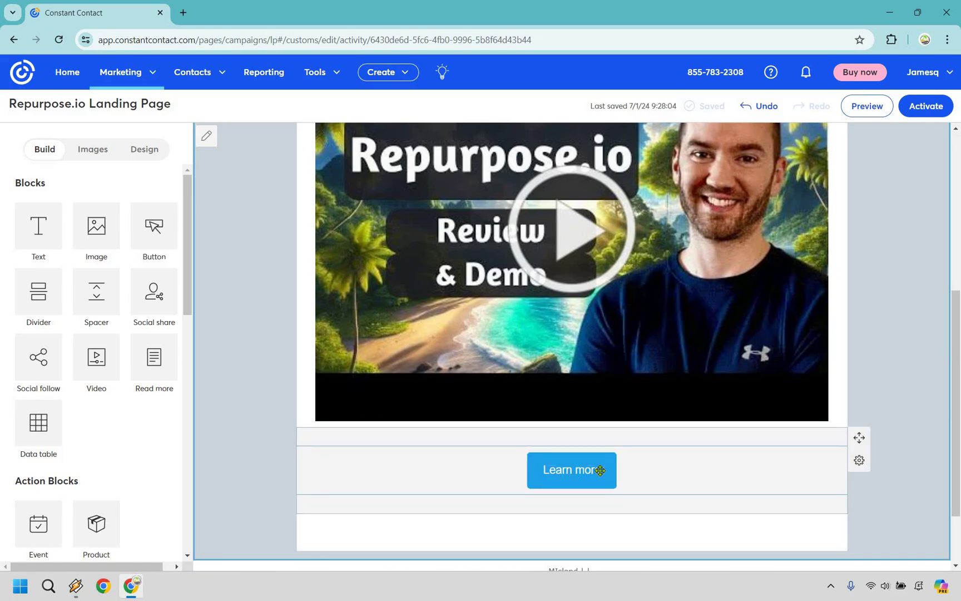
# Relabel the Learn more button 'Click Here To Try Repurpose.io Today'
pyautogui.click(601, 470)
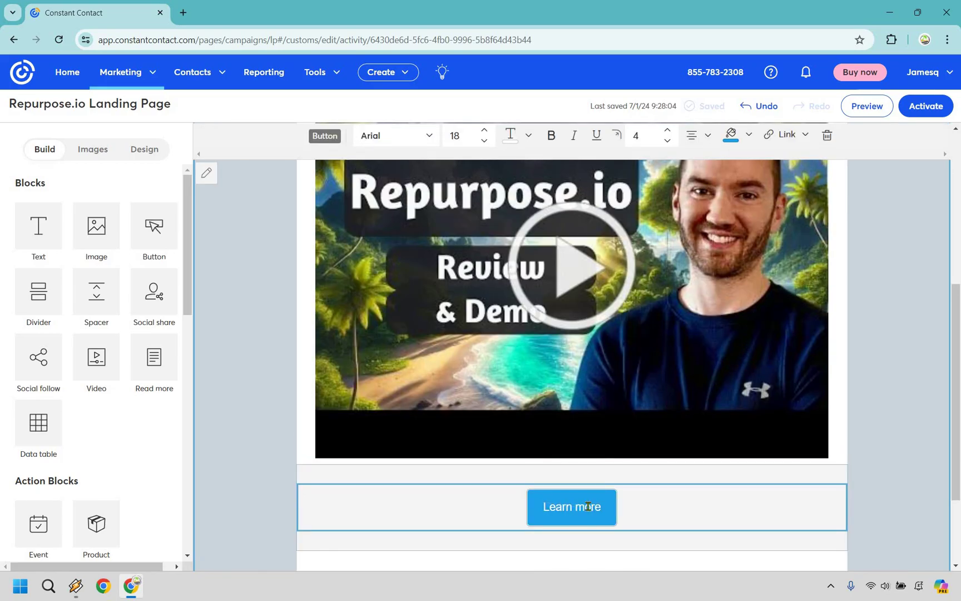
pyautogui.tripleClick(589, 508)
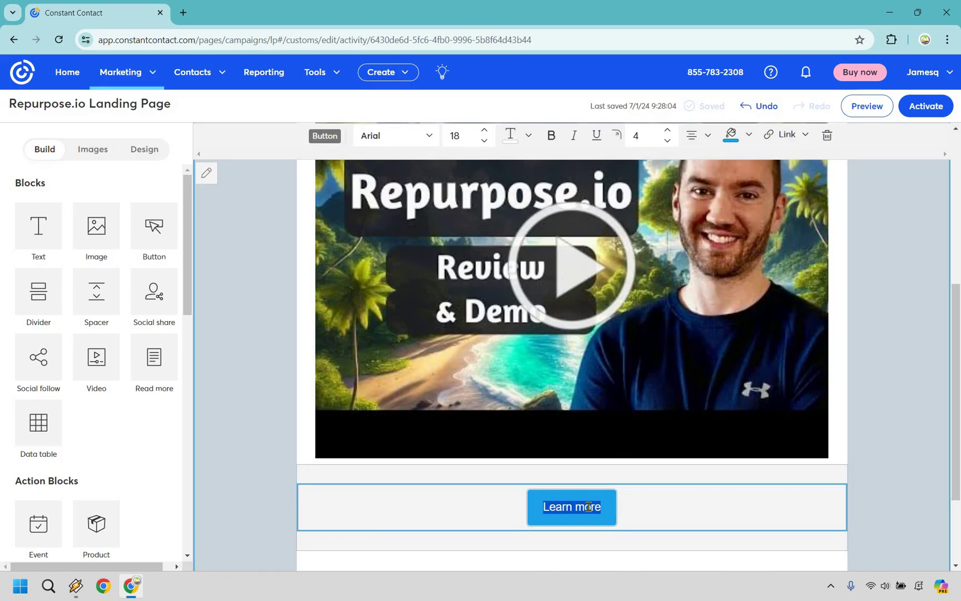
pyautogui.write('Click Here To Try Repurpose Today')
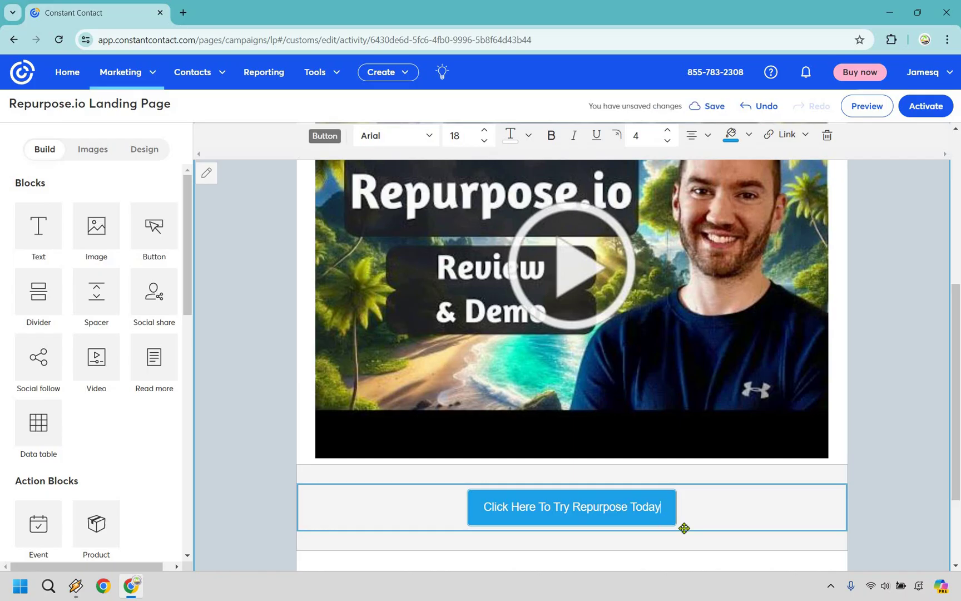
pyautogui.press('Left')
pyautogui.press('Left')
pyautogui.press('Left')
pyautogui.write('.io')
pyautogui.moveTo(668, 506); pyautogui.dragTo(479, 507)
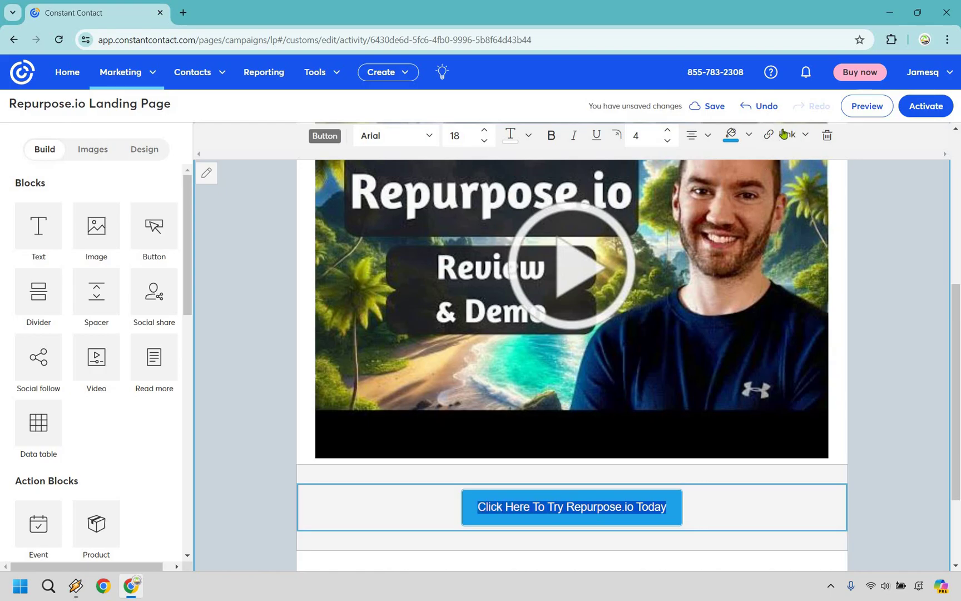
pyautogui.click(784, 133)
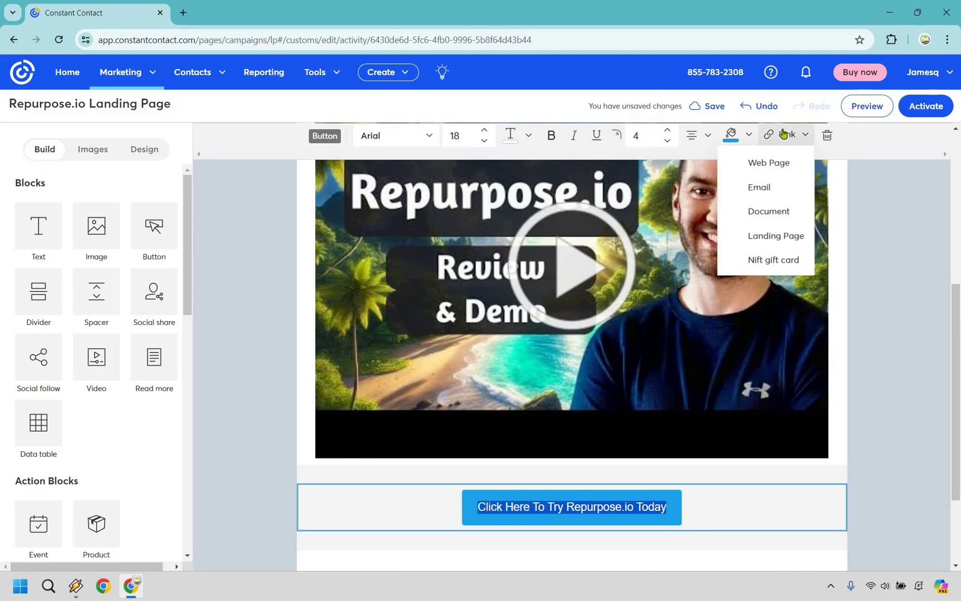
pyautogui.click(768, 163)
pyautogui.write('https://www.marketingisl.com')
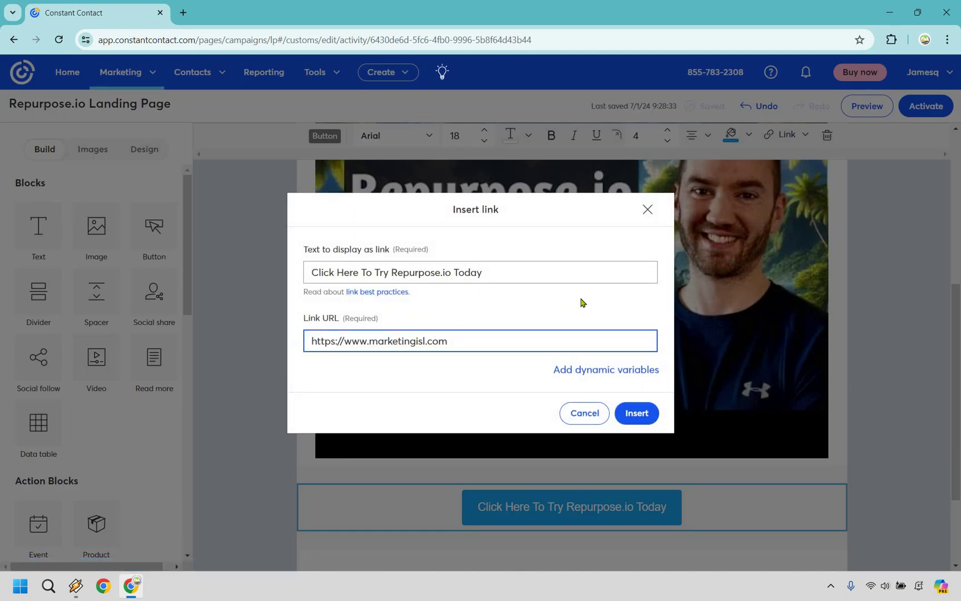
pyautogui.click(642, 418)
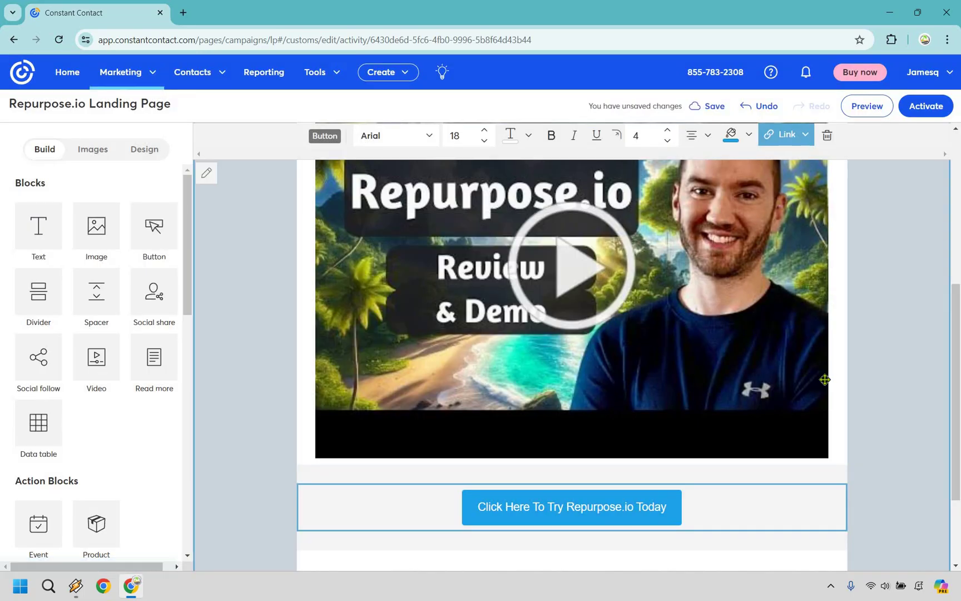
pyautogui.scroll(-1, 801, 371)
pyautogui.scroll(-1, 865, 328)
pyautogui.scroll(4, 889, 302)
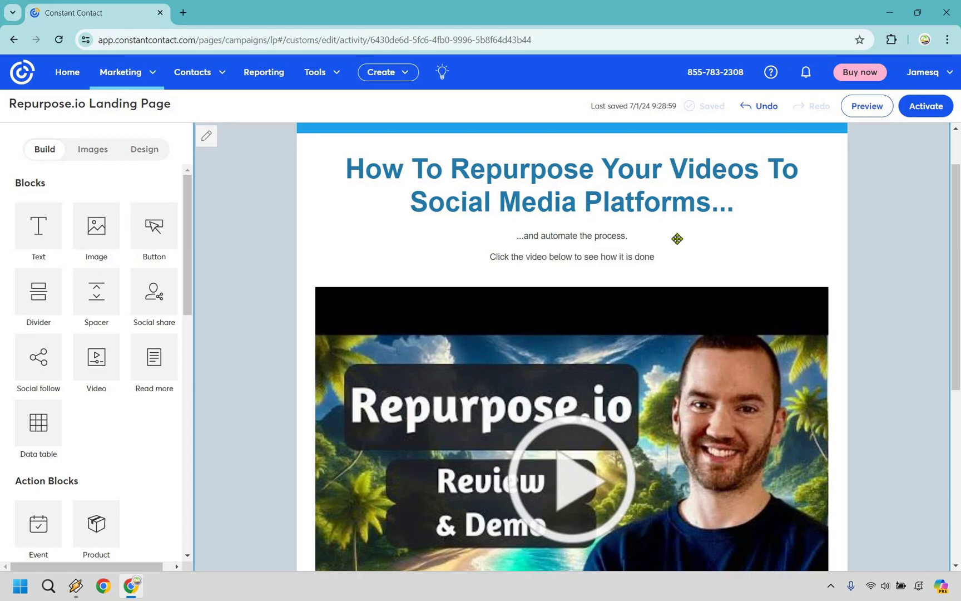
pyautogui.moveTo(572, 246)
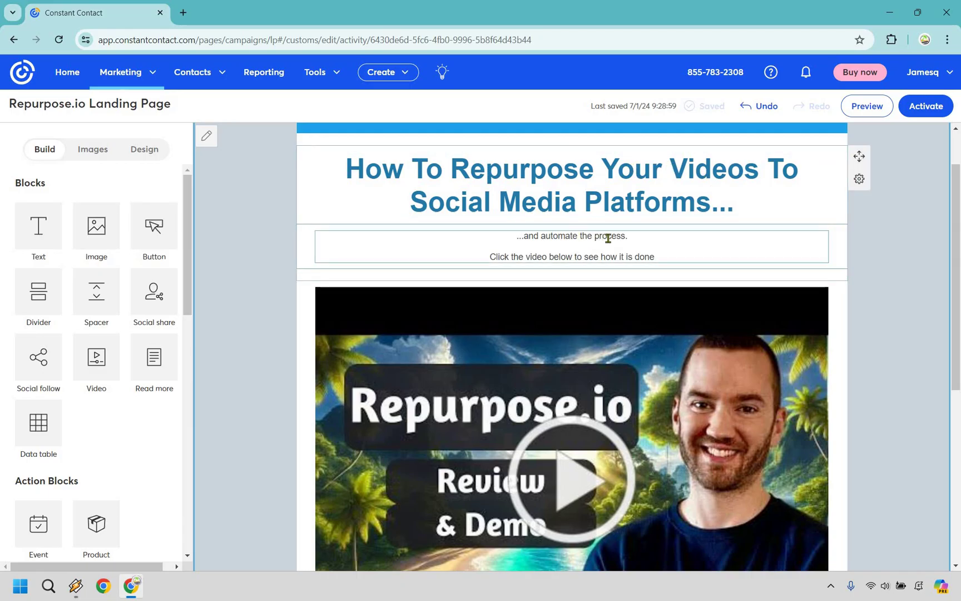
pyautogui.scroll(-2, 638, 354)
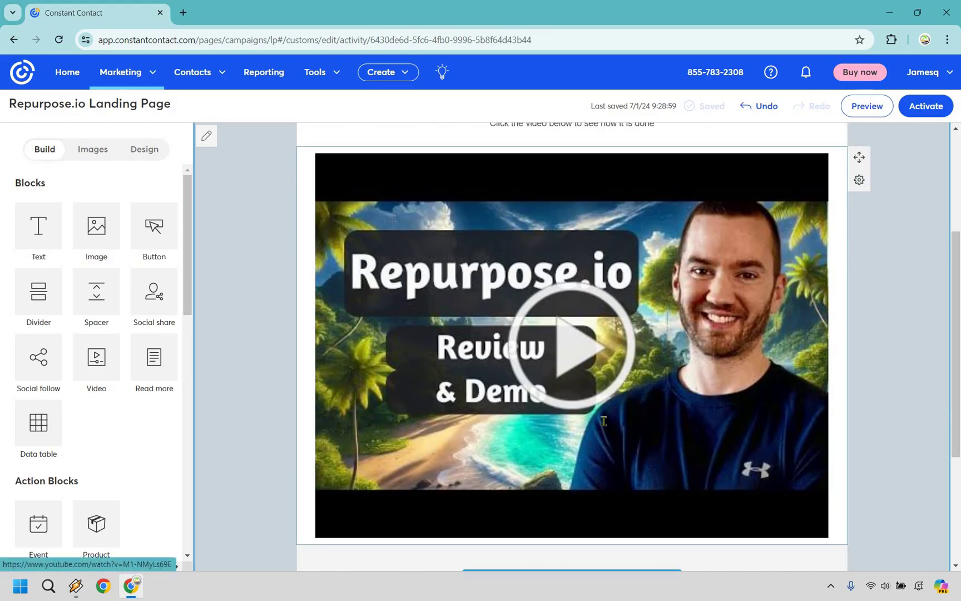
pyautogui.scroll(-3, 893, 280)
pyautogui.scroll(4, 911, 302)
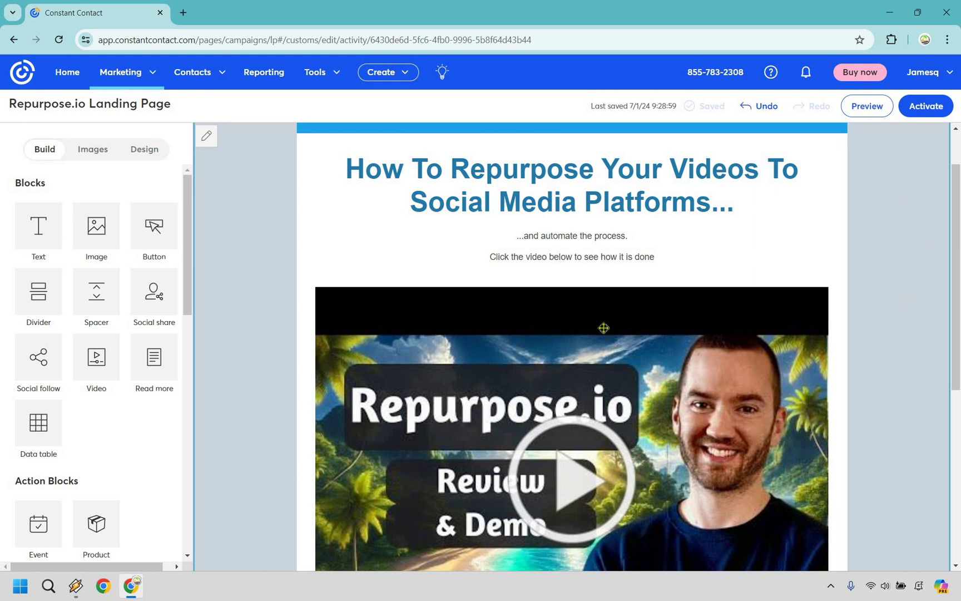
pyautogui.scroll(-1, 901, 271)
pyautogui.scroll(-3, 445, 487)
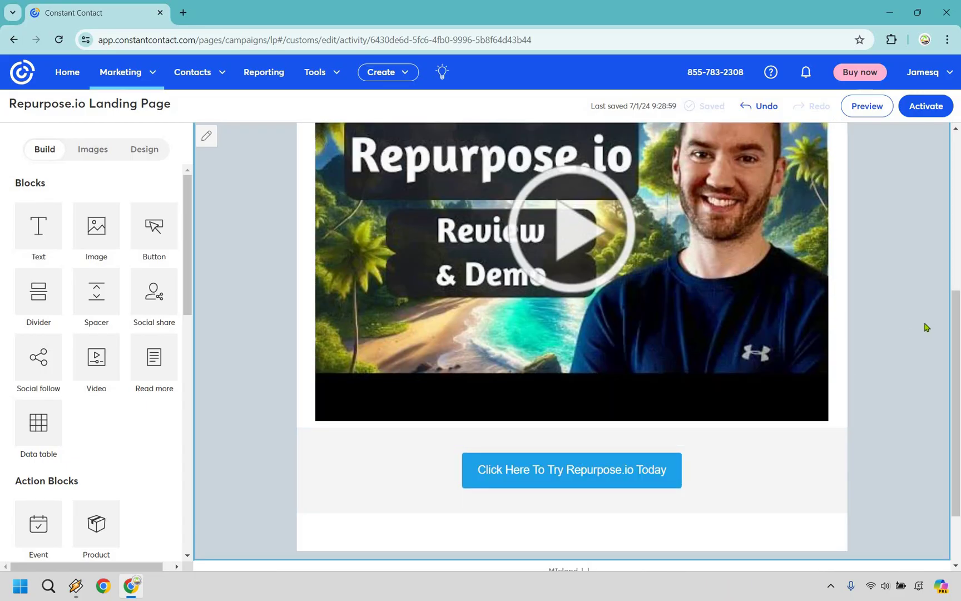
pyautogui.scroll(3, 925, 327)
pyautogui.scroll(2, 926, 328)
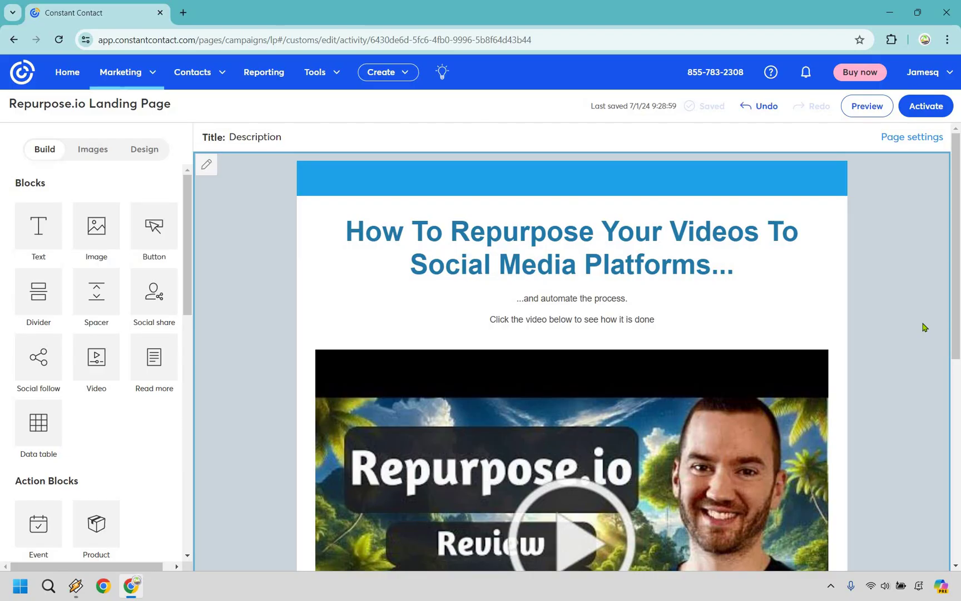
pyautogui.scroll(-2, 516, 290)
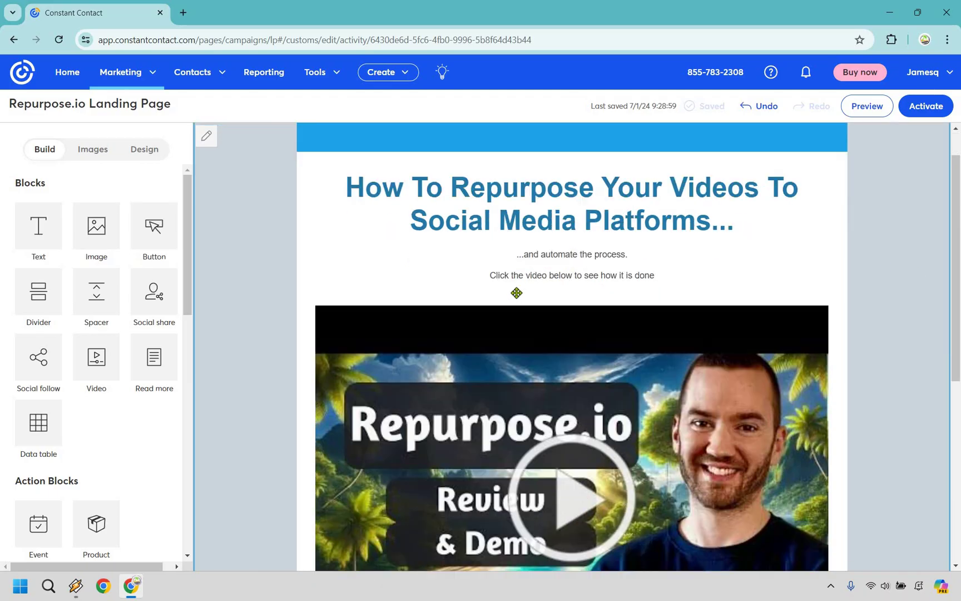
pyautogui.scroll(-1, 692, 329)
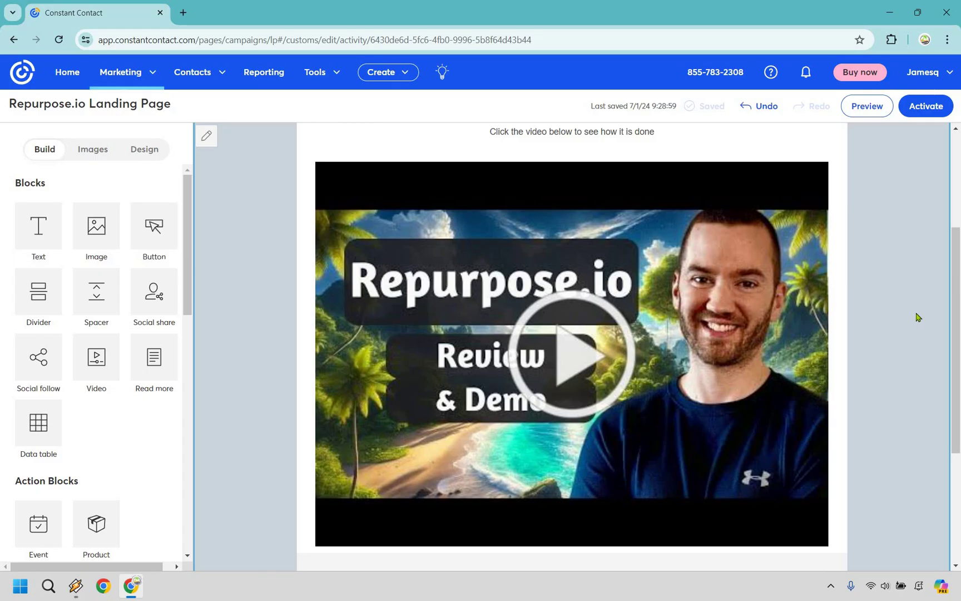
pyautogui.scroll(-2, 599, 480)
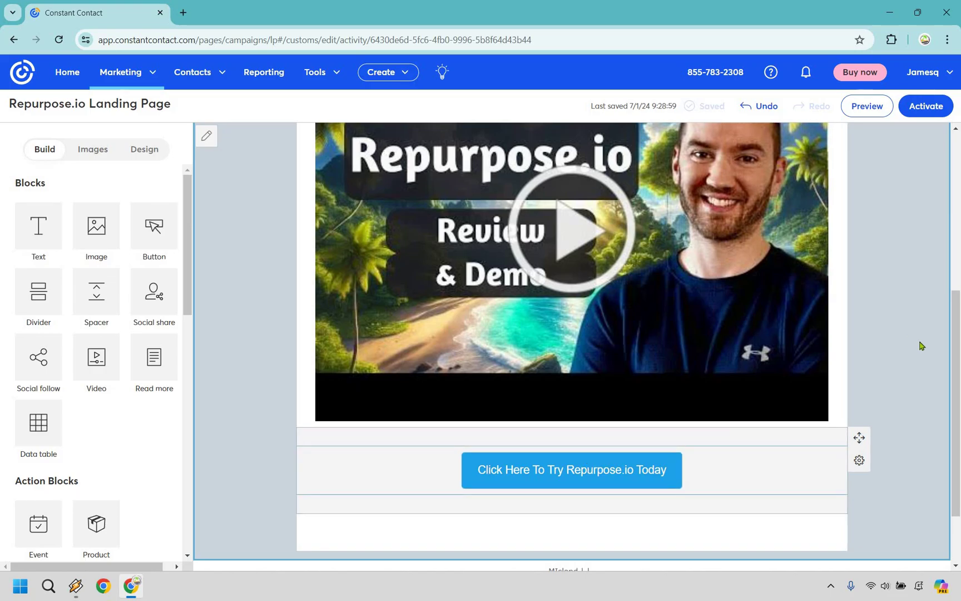
pyautogui.scroll(5, 922, 345)
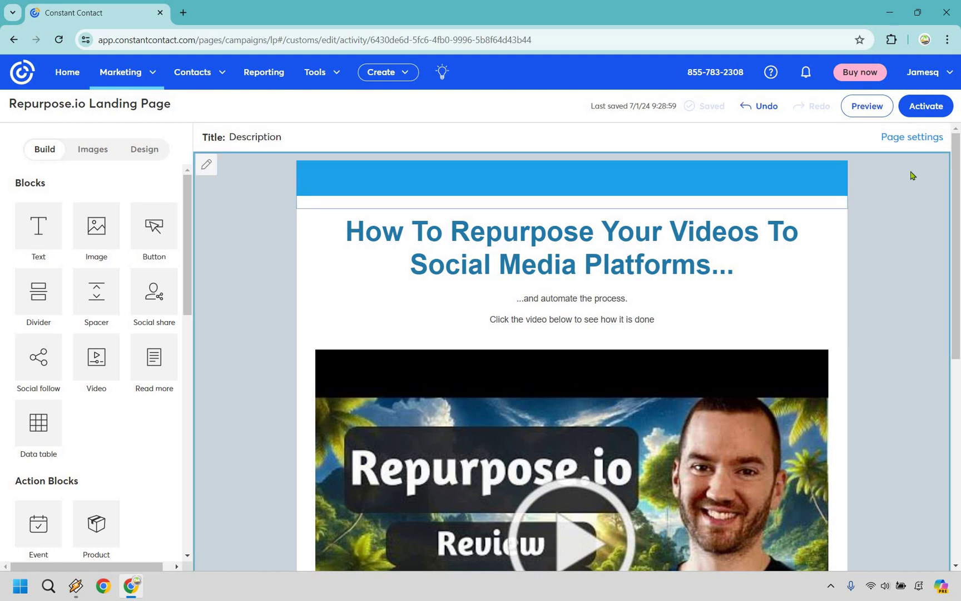
# In Page settings change the title word 'Automate' to 'Repurpose', then save and activate the page
pyautogui.click(925, 106)
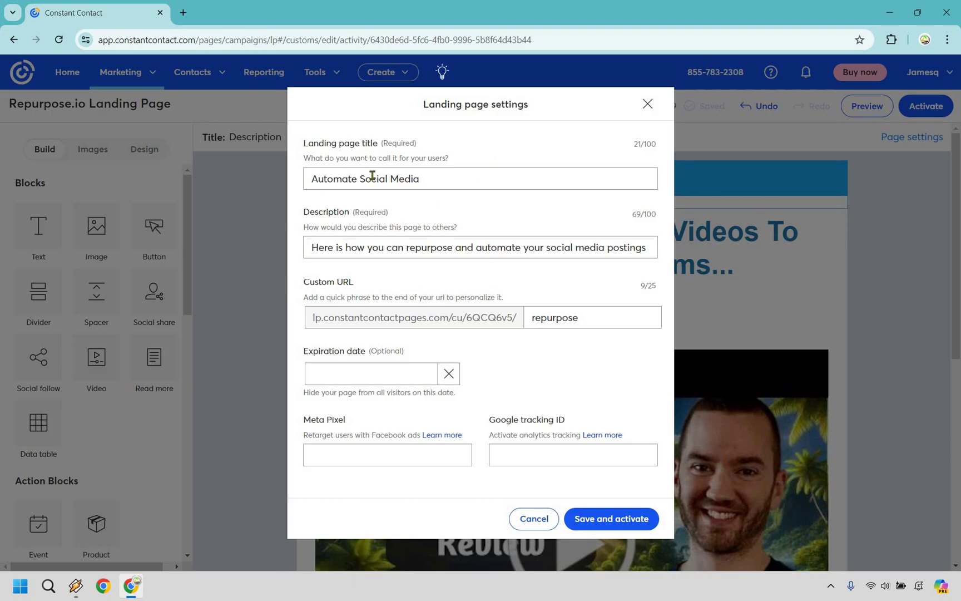
pyautogui.doubleClick(349, 178)
pyautogui.write('Repurpose')
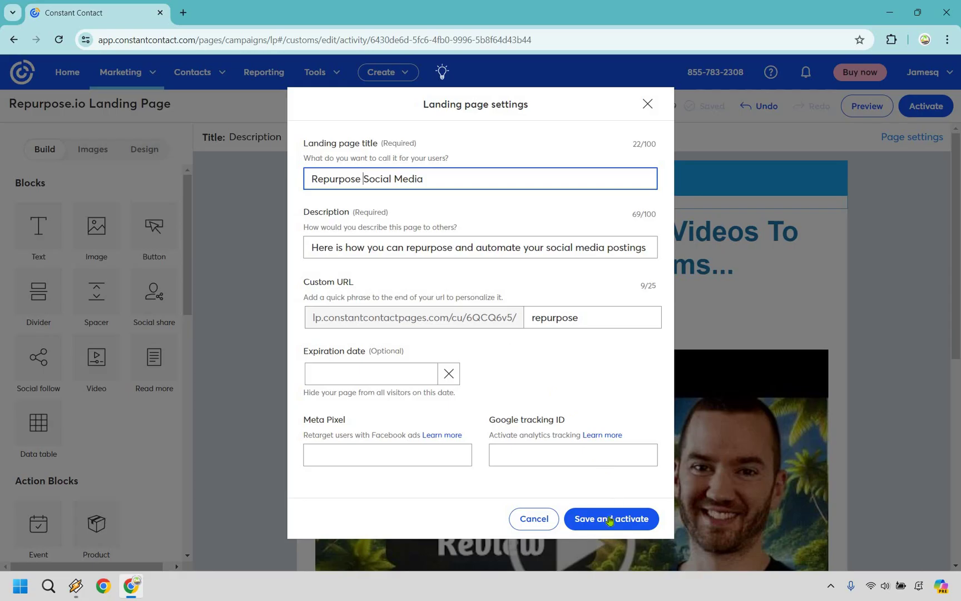
pyautogui.press('Return')
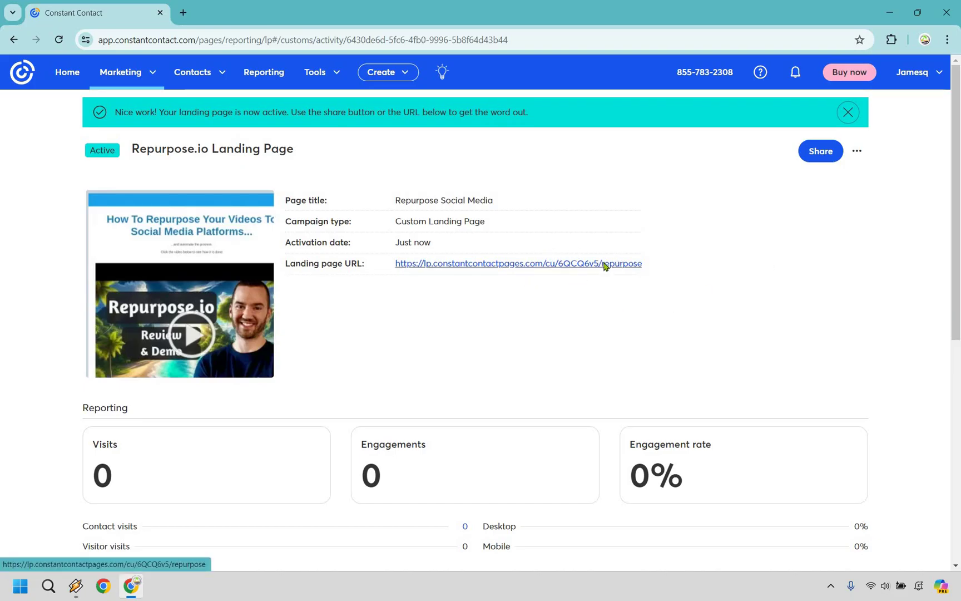
# View the live Repurpose Social Media page in a new tab and briefly play its embedded video
pyautogui.click(621, 267)
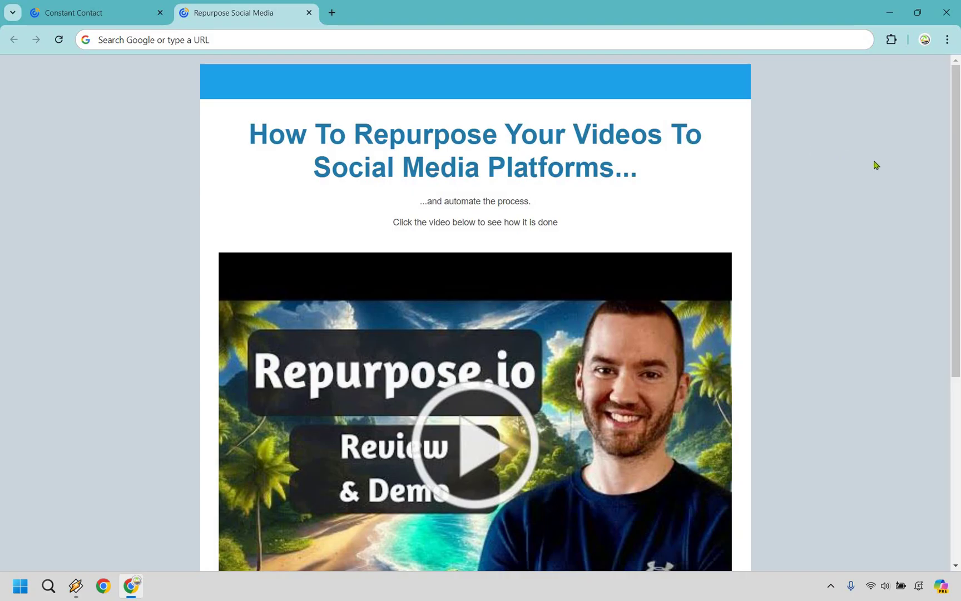
pyautogui.scroll(-3, 875, 165)
pyautogui.scroll(-2, 870, 168)
pyautogui.scroll(2, 871, 167)
pyautogui.scroll(3, 871, 168)
pyautogui.scroll(-2, 495, 316)
pyautogui.click(406, 329)
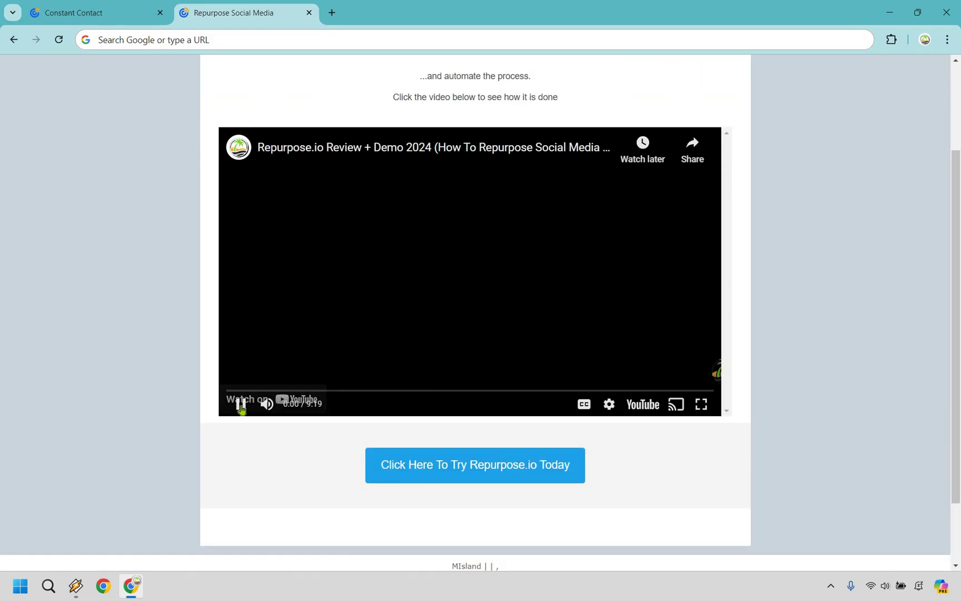
pyautogui.click(241, 404)
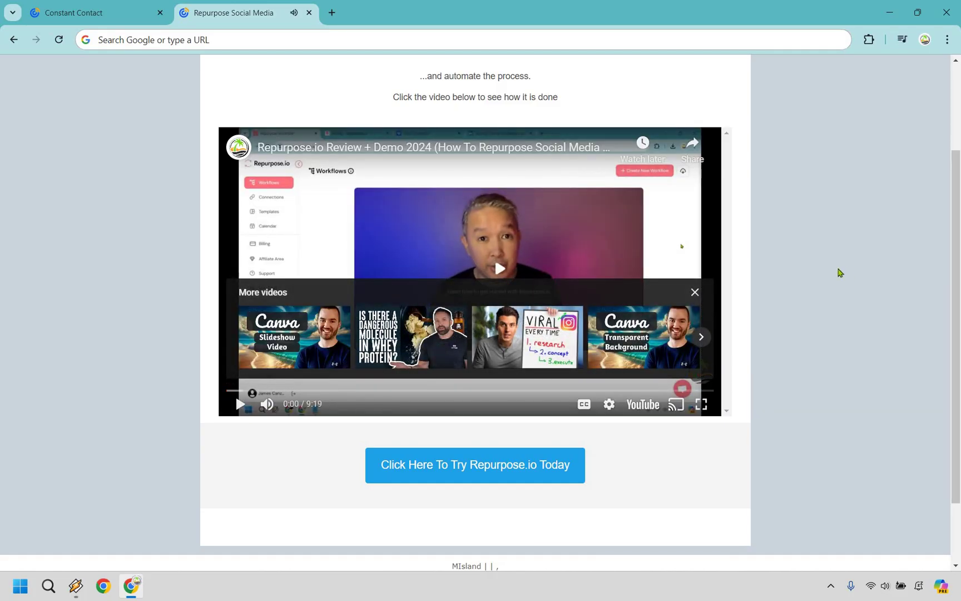
pyautogui.scroll(2, 848, 273)
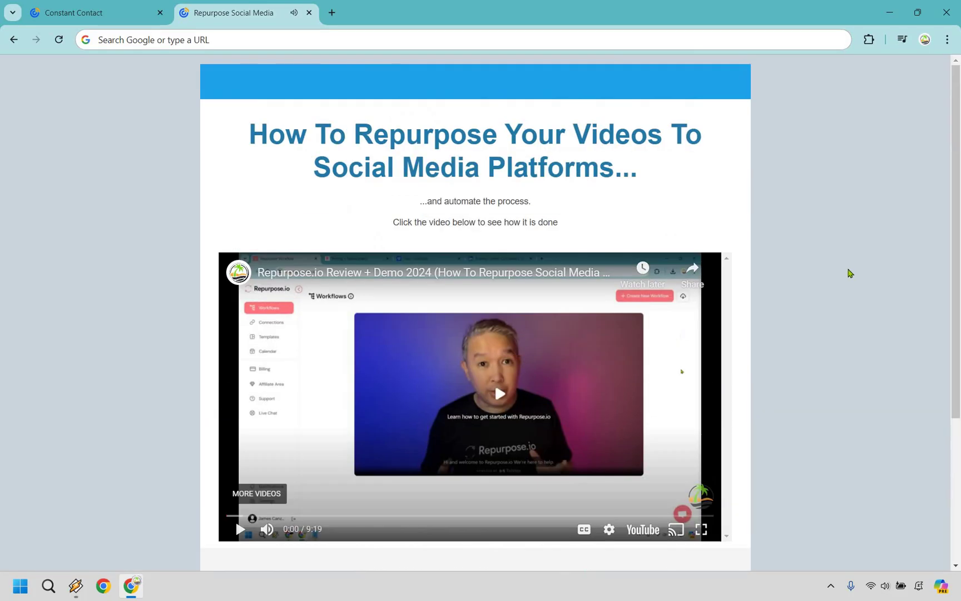
pyautogui.scroll(-3, 516, 402)
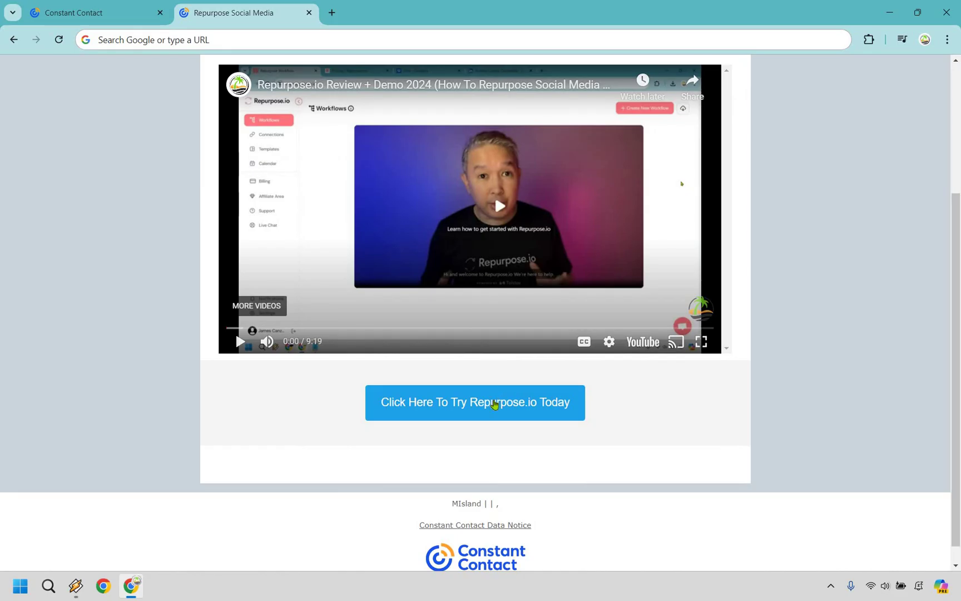
pyautogui.scroll(1, 899, 316)
pyautogui.scroll(2, 899, 316)
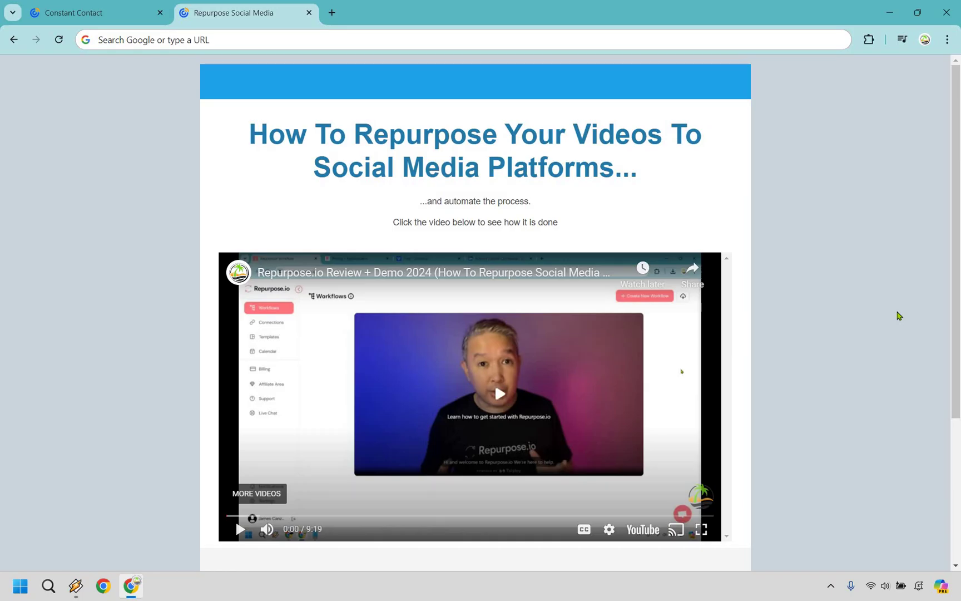
# Reopen the Repurpose.io landing page in the editor via its actions menu and select the description text
pyautogui.hotkey('ctrl', 'shift', 'Tab')
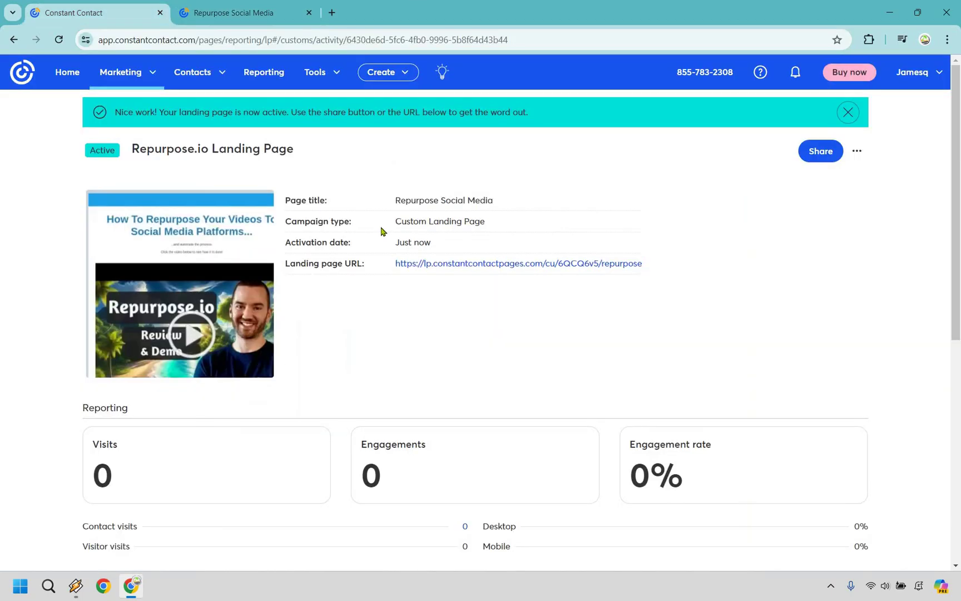
pyautogui.click(857, 151)
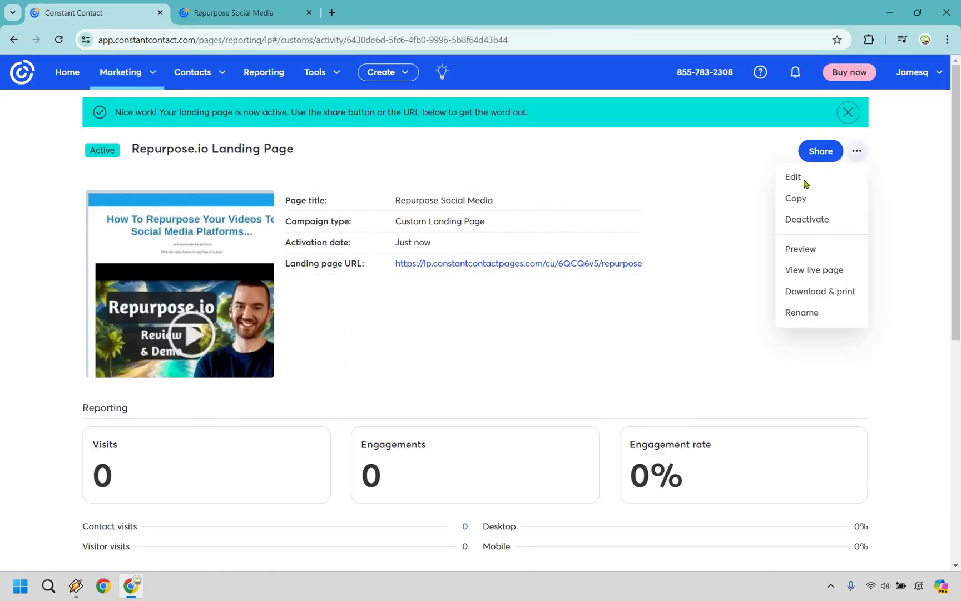
pyautogui.click(805, 182)
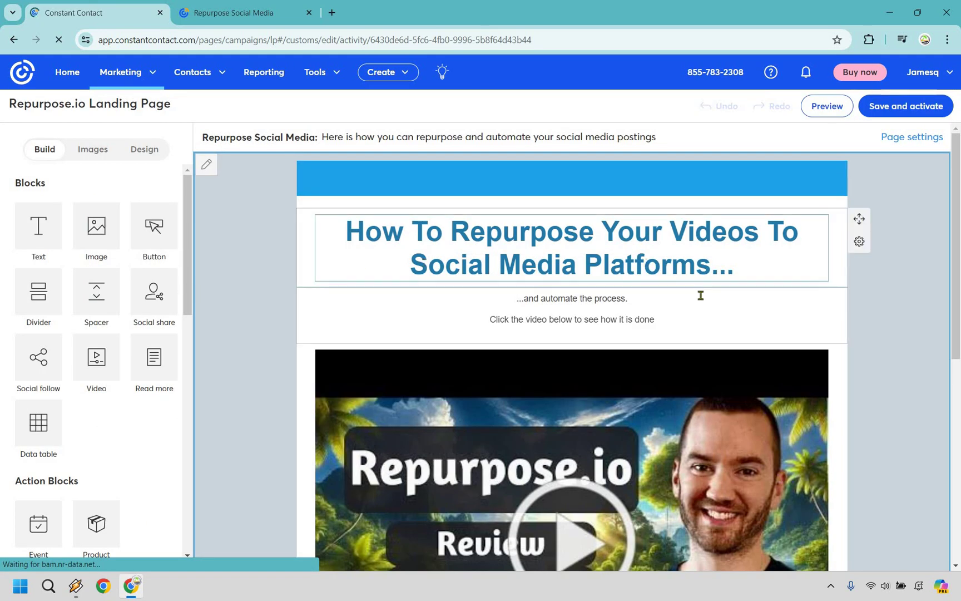
pyautogui.click(726, 338)
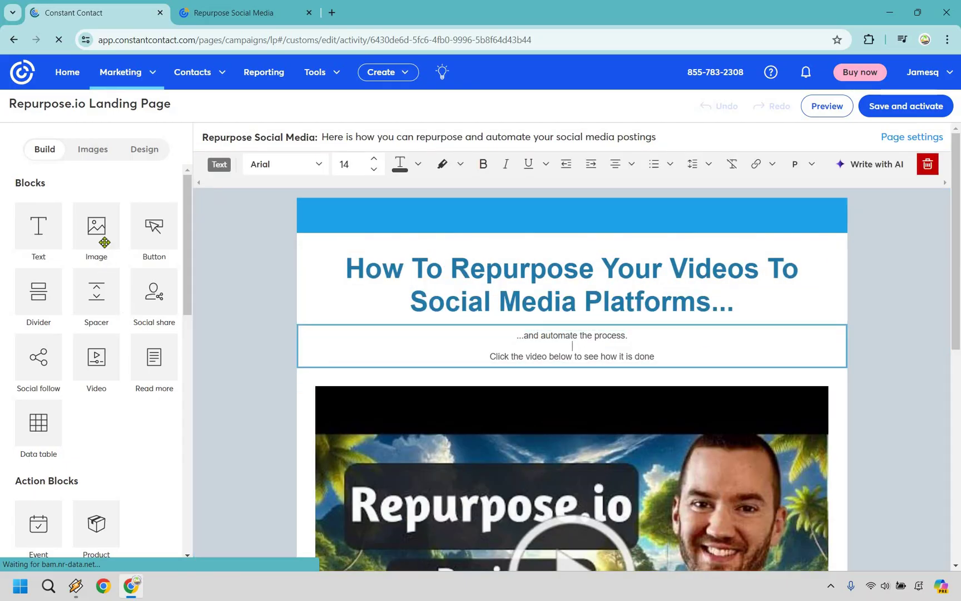
# Drag an Image block from the Build panel to sit above the headline
pyautogui.moveTo(104, 242); pyautogui.dragTo(539, 213)
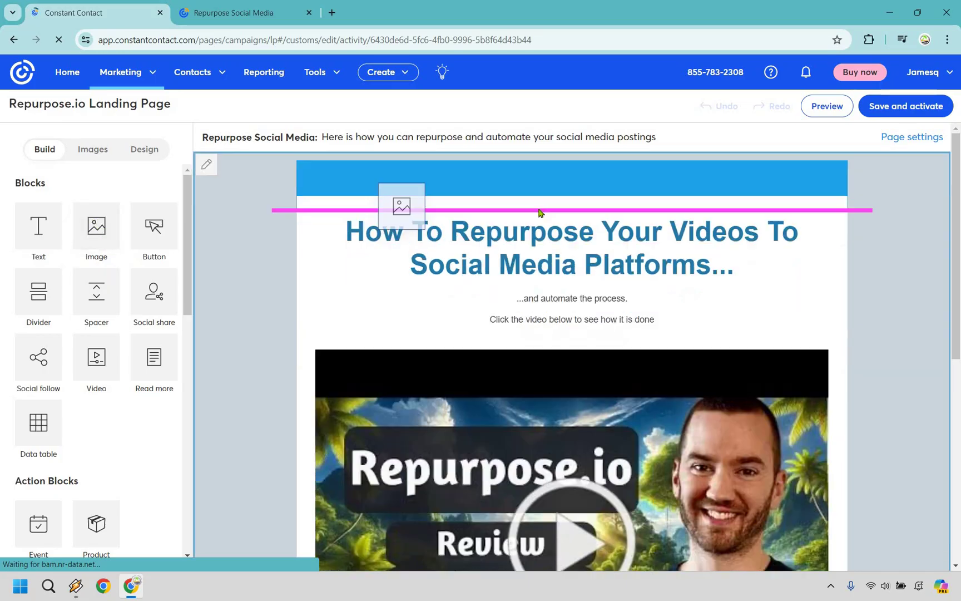
pyautogui.moveTo(539, 213); pyautogui.dragTo(551, 246)
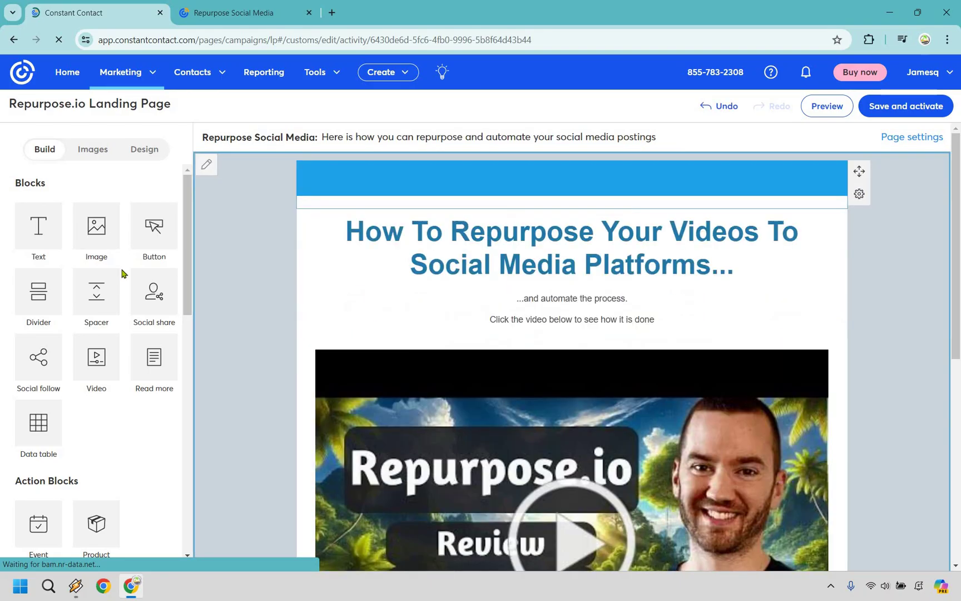
pyautogui.scroll(-3, 128, 255)
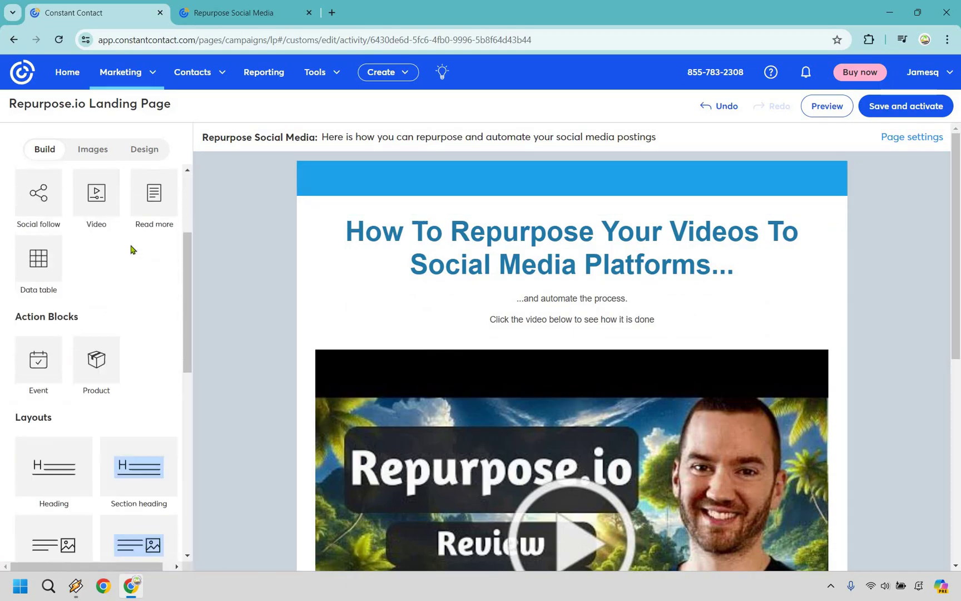
pyautogui.scroll(-2, 131, 250)
pyautogui.scroll(-2, 119, 328)
pyautogui.scroll(-2, 119, 328)
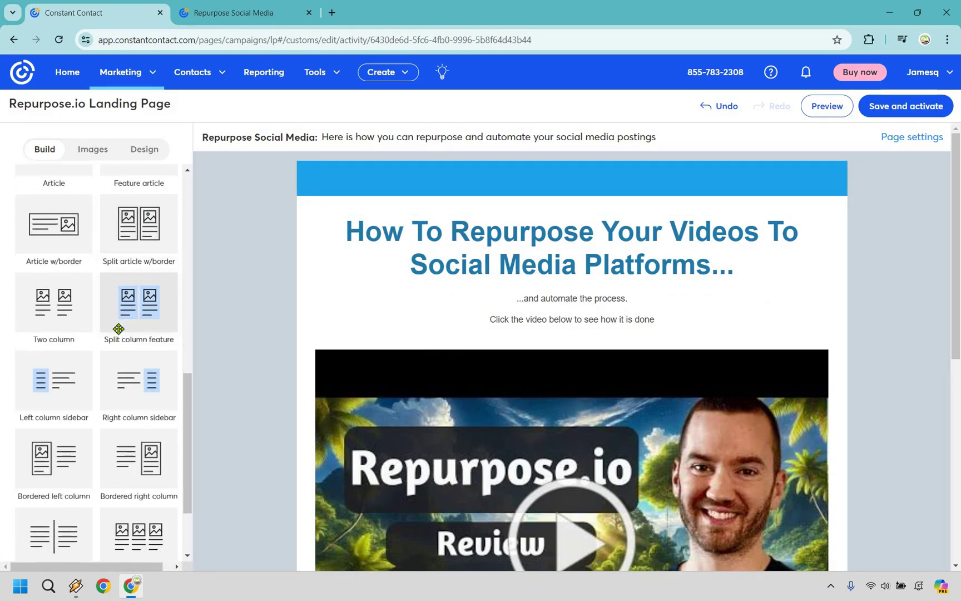
pyautogui.scroll(-2, 119, 329)
pyautogui.scroll(6, 121, 391)
pyautogui.scroll(-6, 125, 395)
pyautogui.scroll(6, 129, 397)
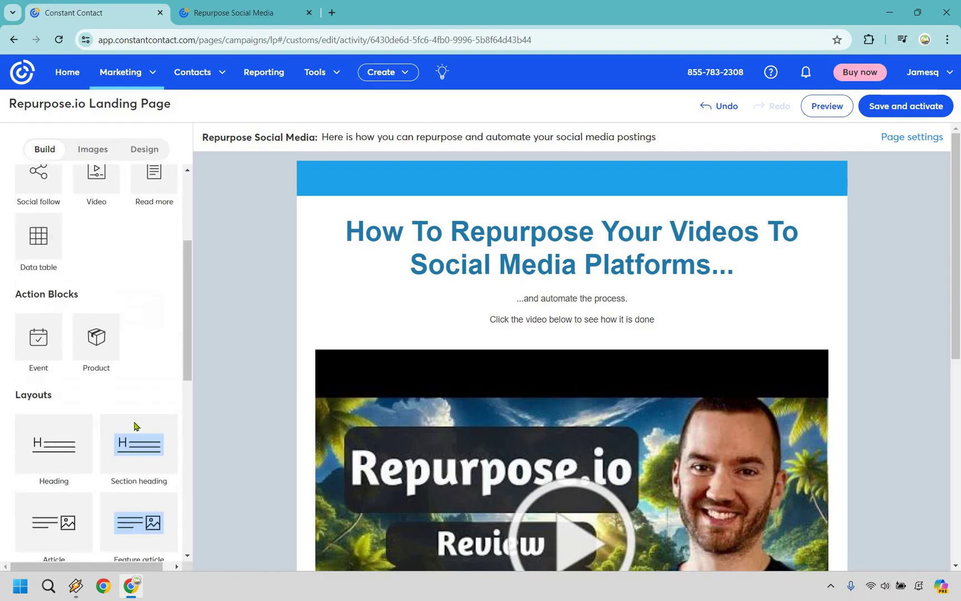
pyautogui.scroll(3, 135, 426)
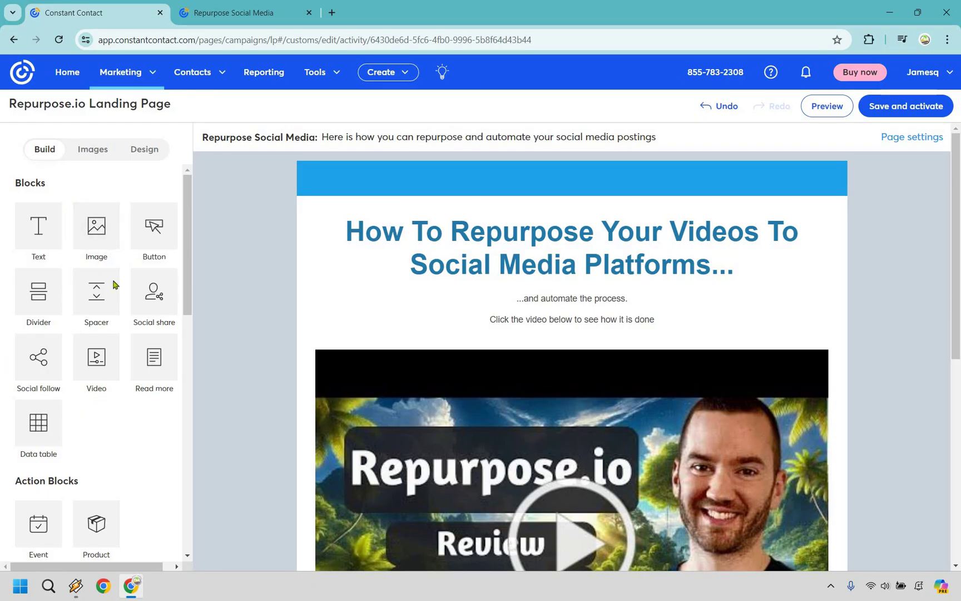
pyautogui.click(100, 243)
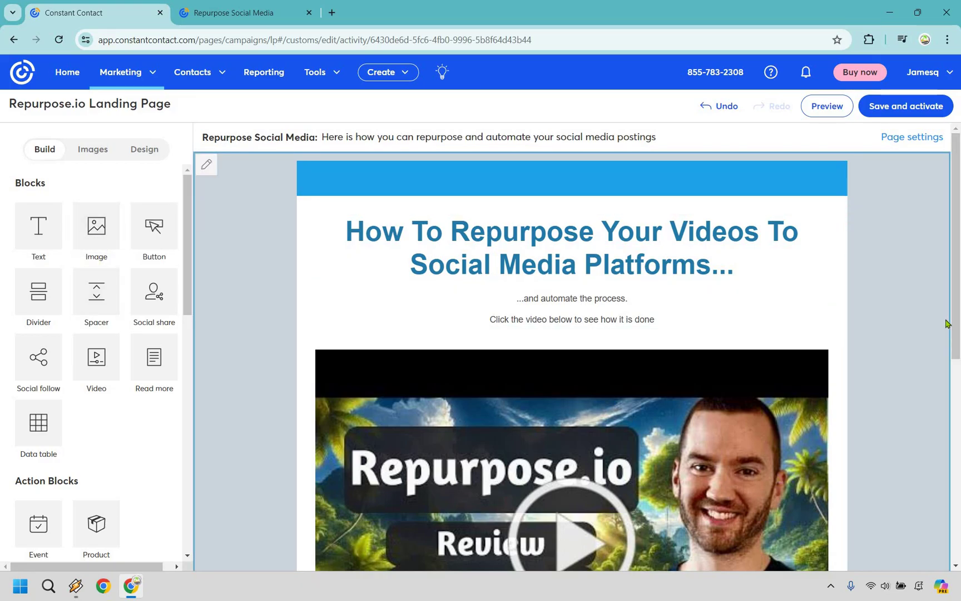
pyautogui.scroll(-2, 929, 332)
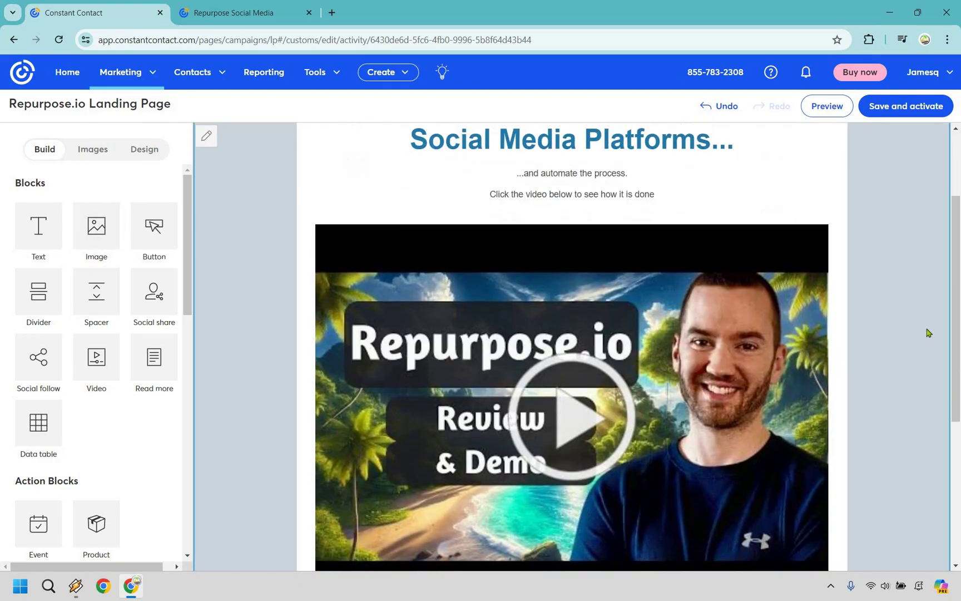
pyautogui.scroll(2, 916, 319)
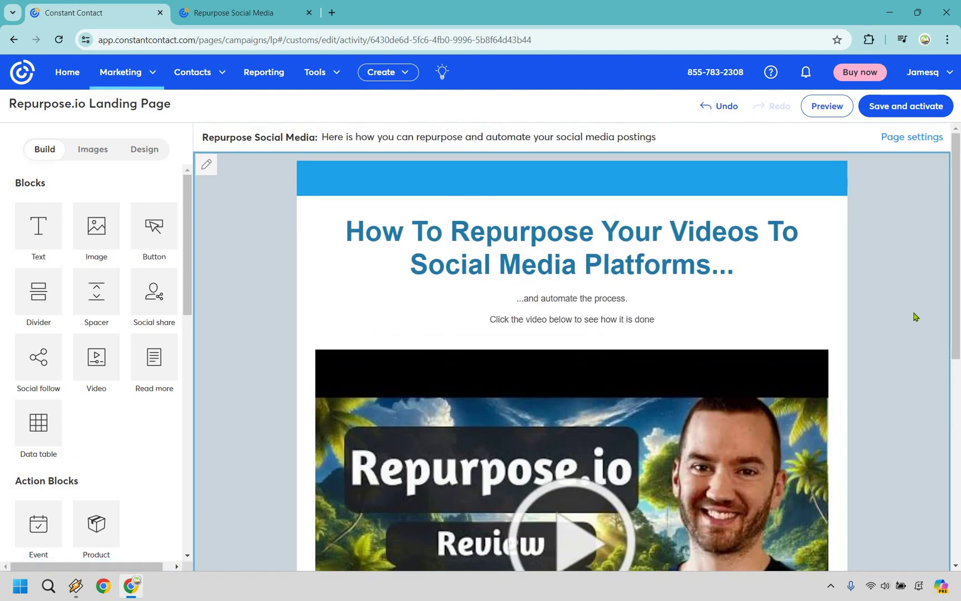